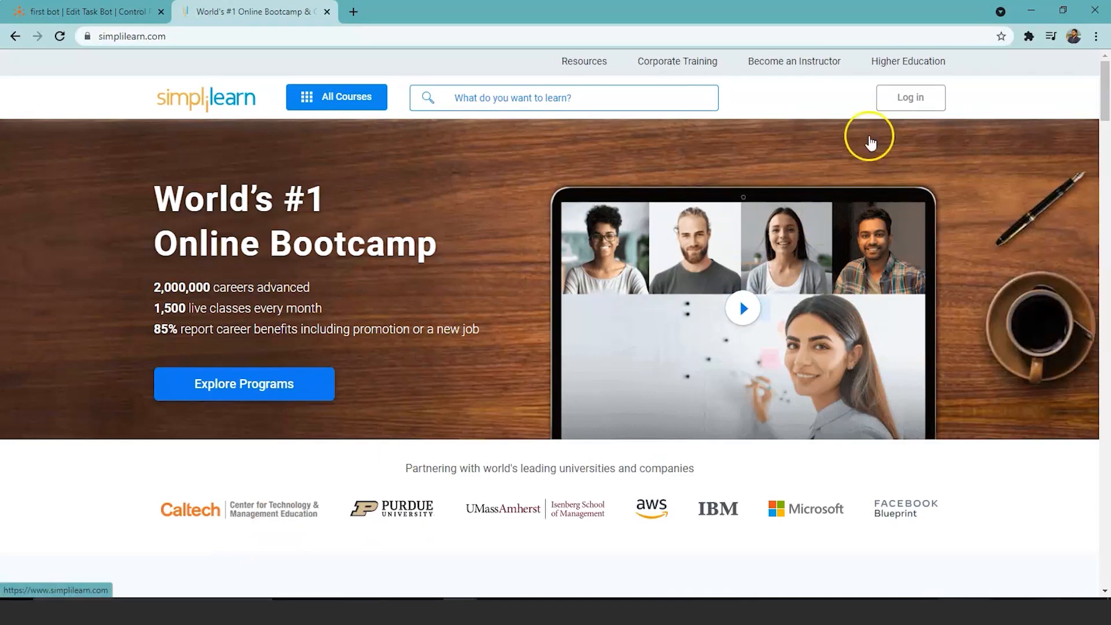
Step: Open the Simplilearn login page, then return to the 'first bot' editor
click(918, 94)
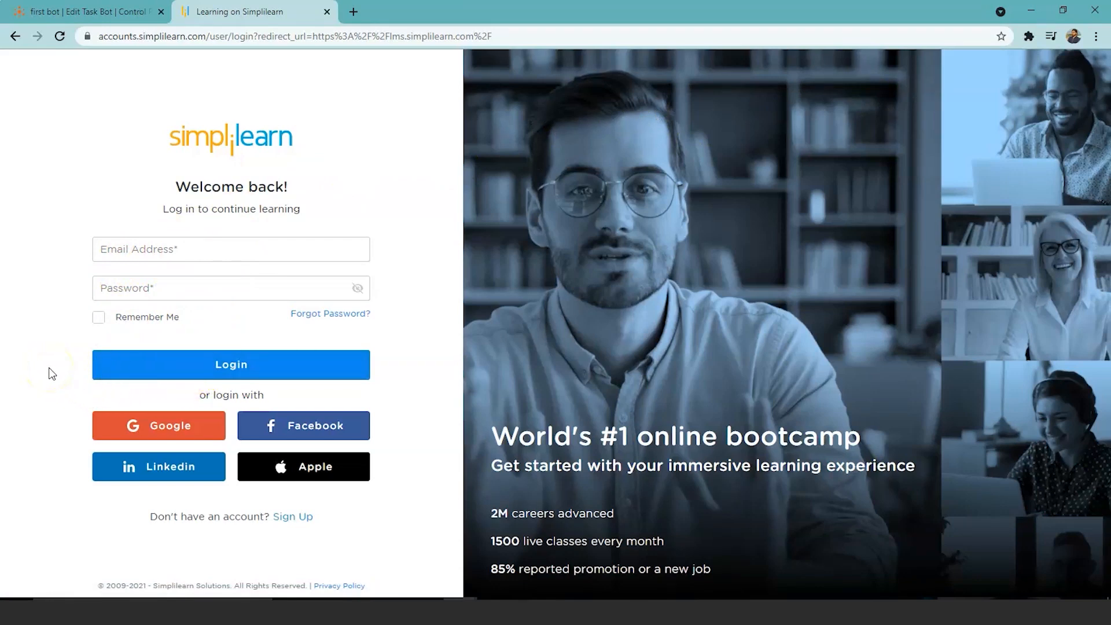
click(60, 290)
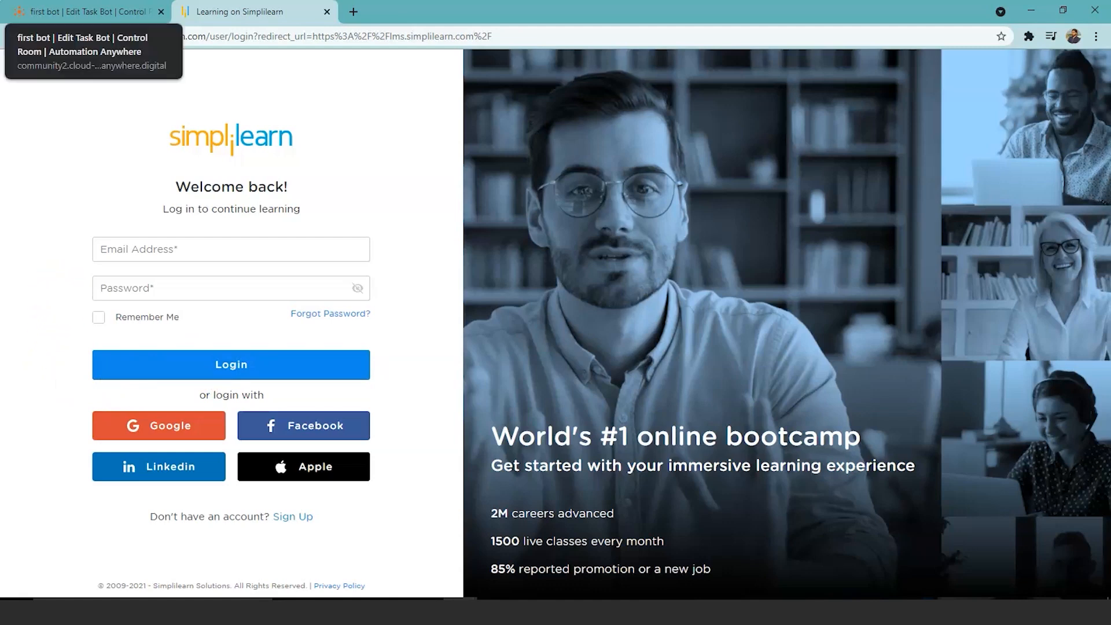
click(87, 11)
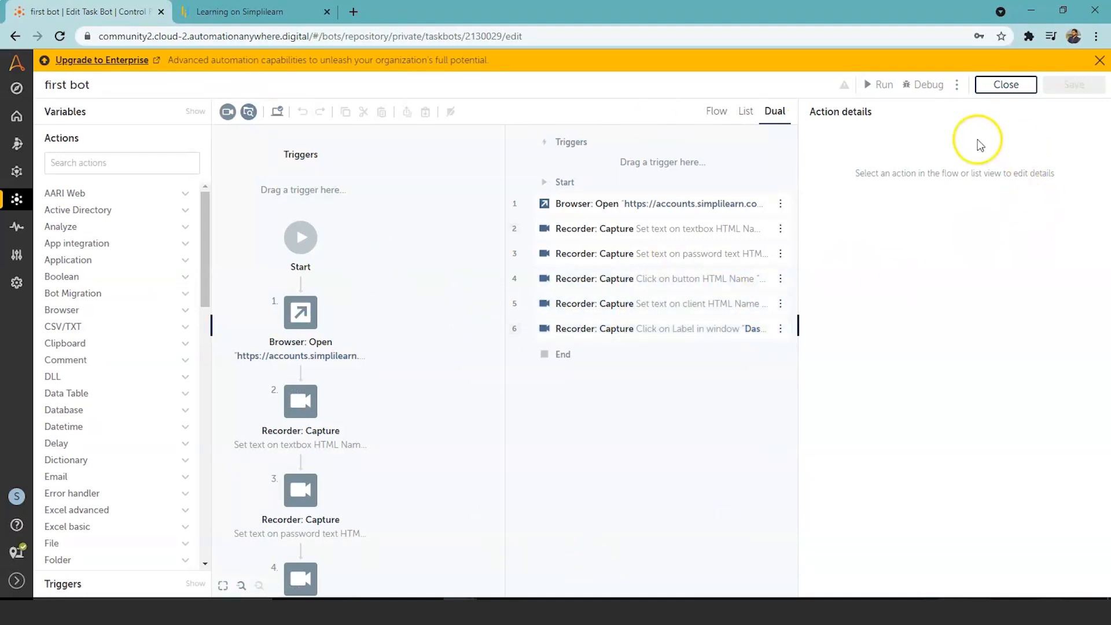
Step: Run 'first bot' so it logs into Simplilearn and reaches the Study Central dashboard
click(882, 88)
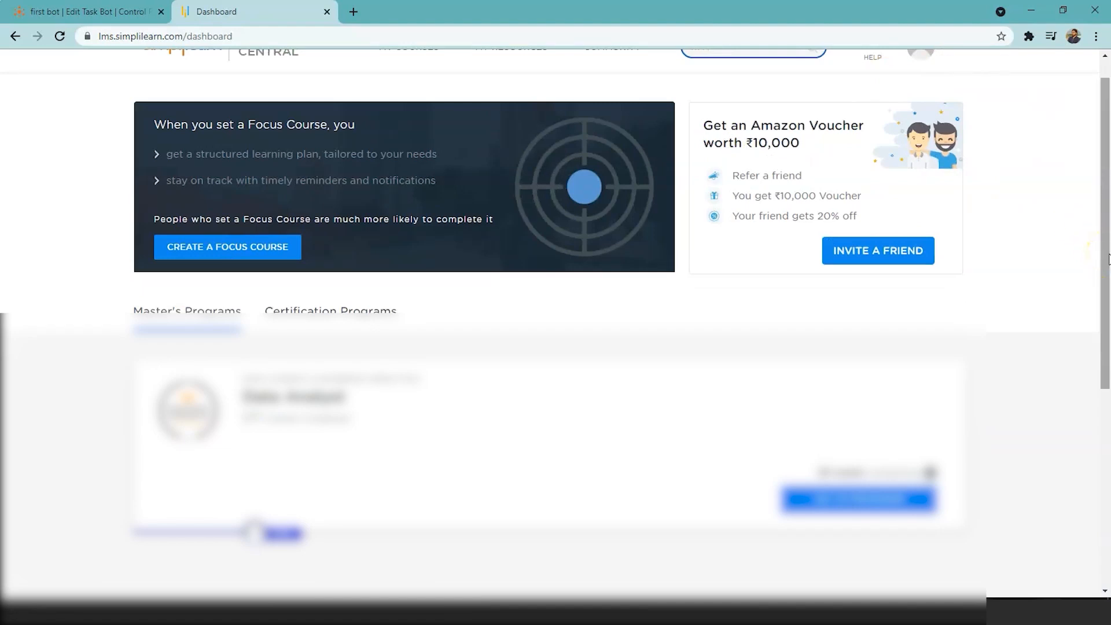
Step: Close the Simplilearn dashboard tab to reveal the Control Room welcome page
drag(1109, 259, 1107, 204)
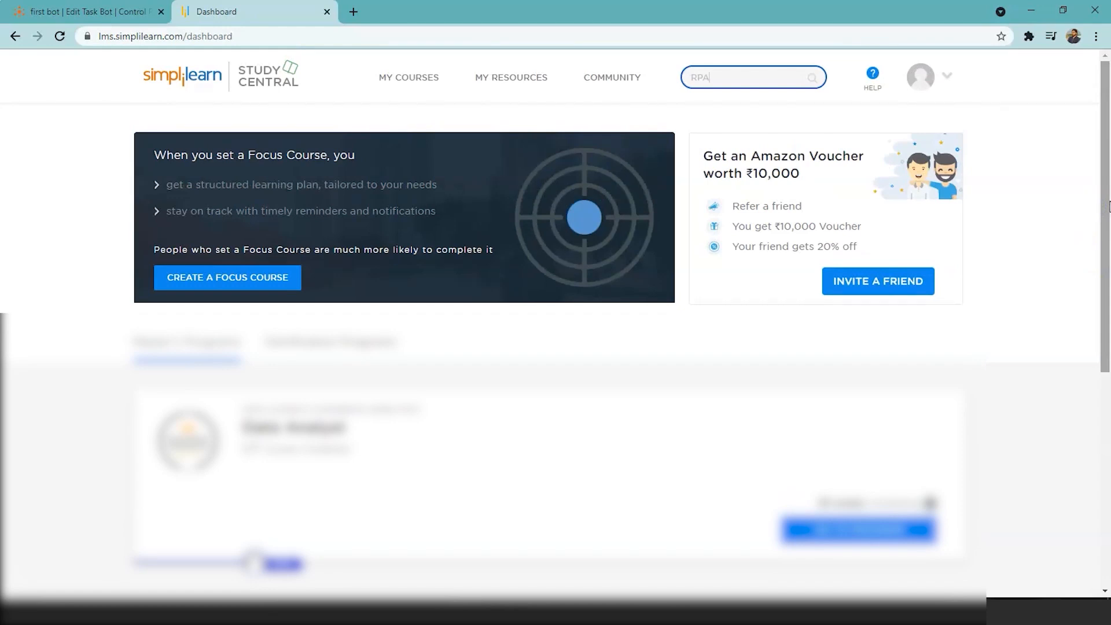
click(327, 12)
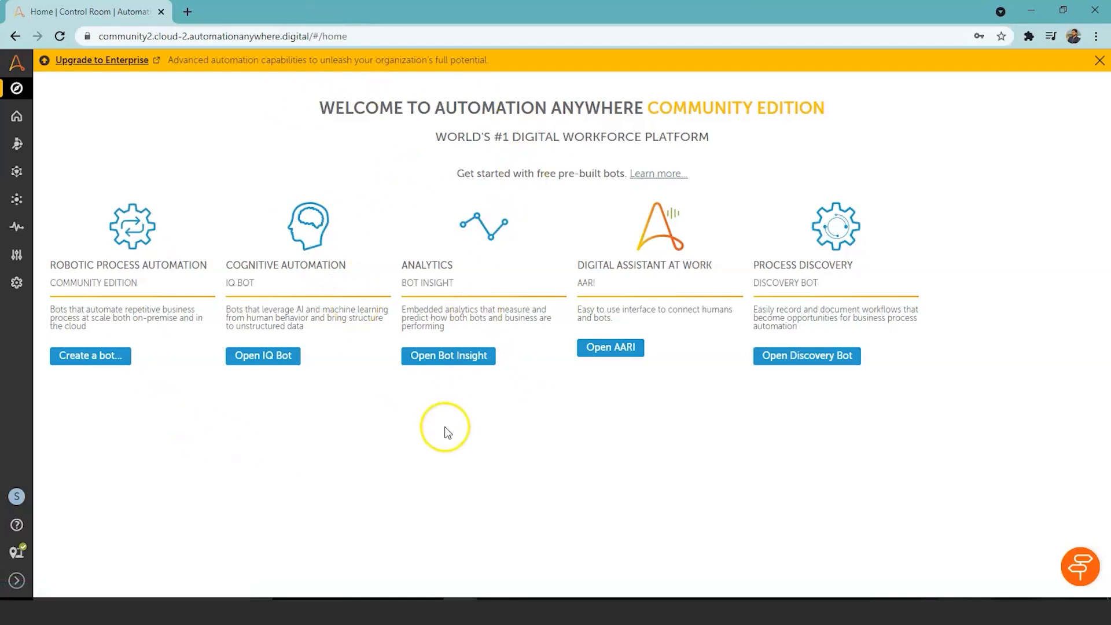
Step: Create a new task bot named 'Login Bot' and open it in the editor
click(109, 361)
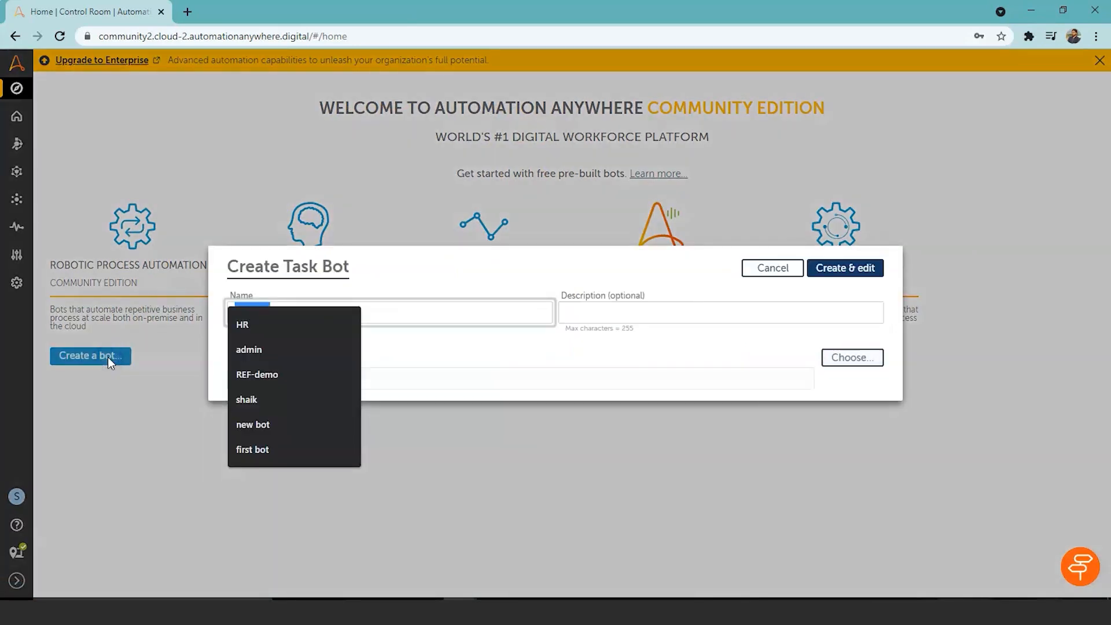
click(446, 456)
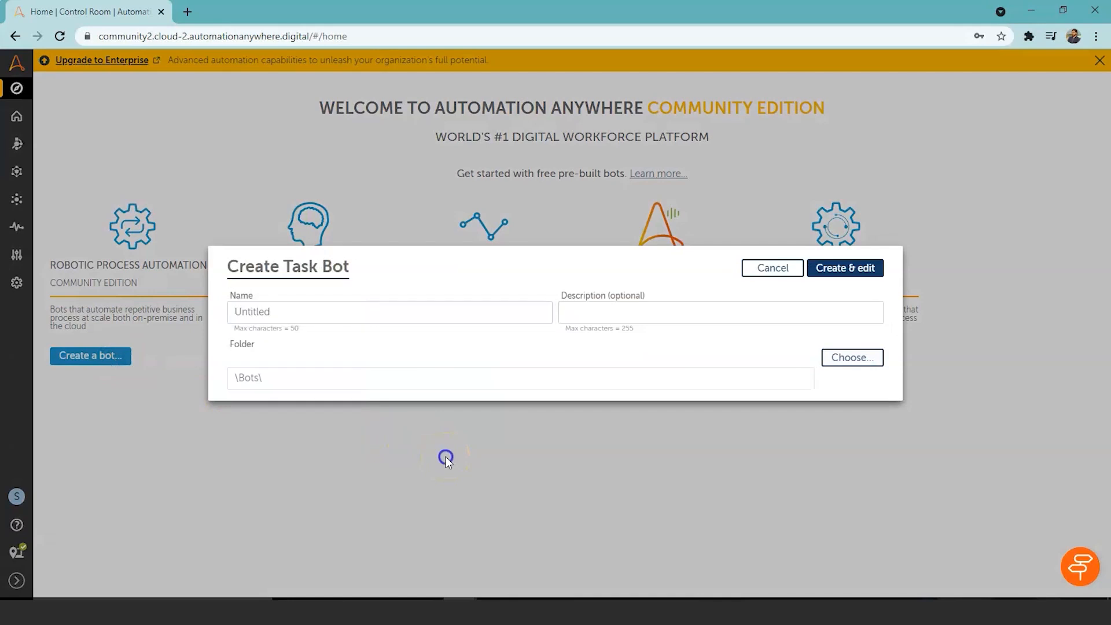
double_click(377, 312)
key(BackSpace)
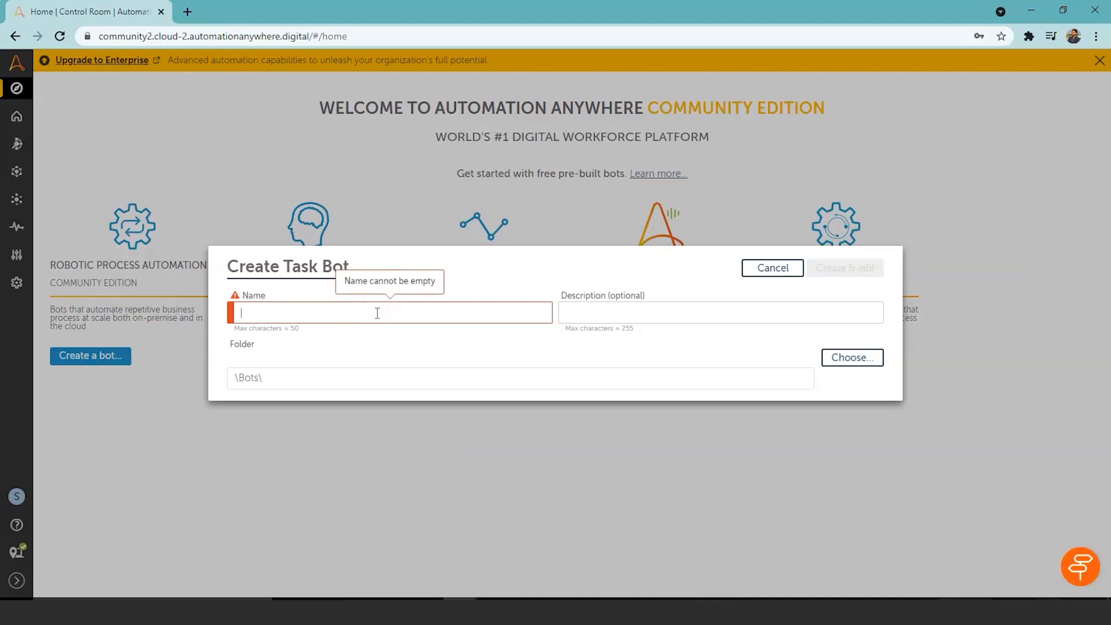
text(Logi)
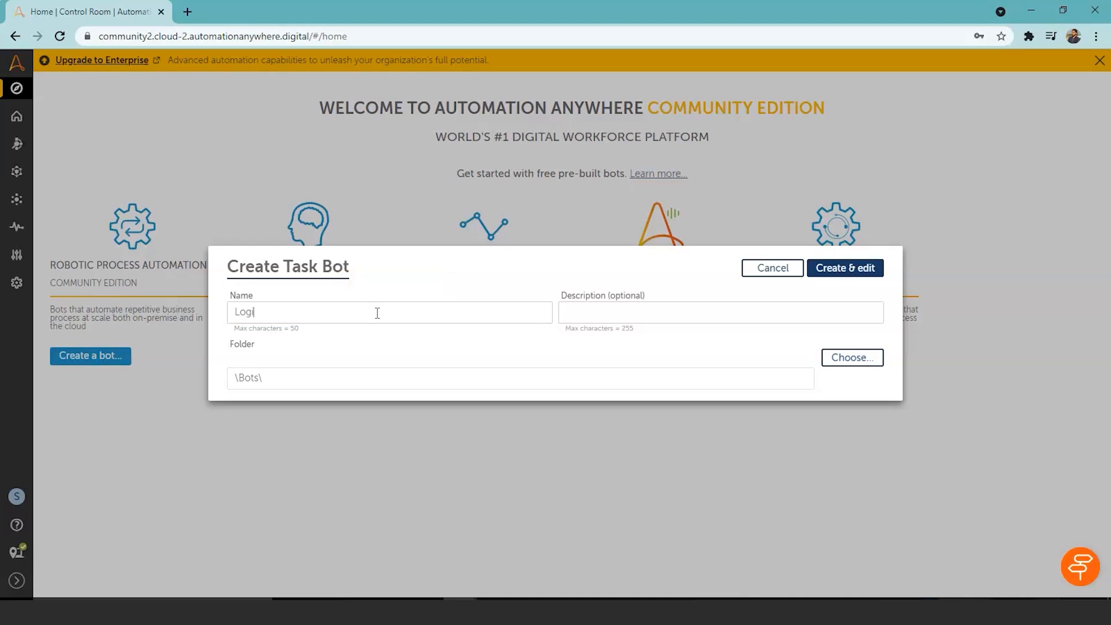
text(n Bot)
click(844, 268)
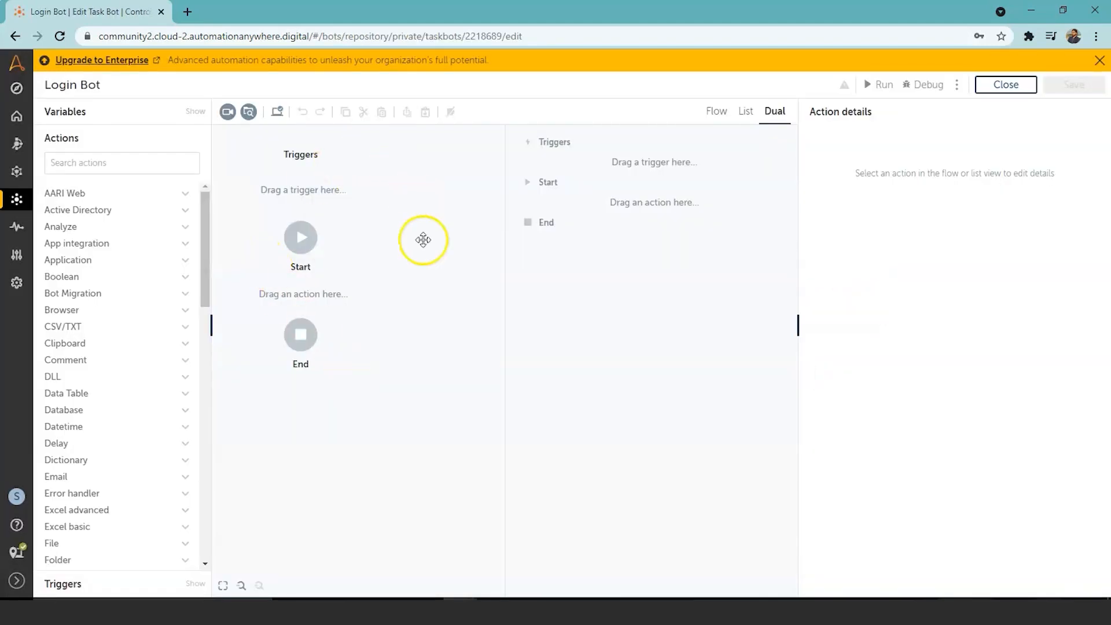
click(716, 112)
click(749, 116)
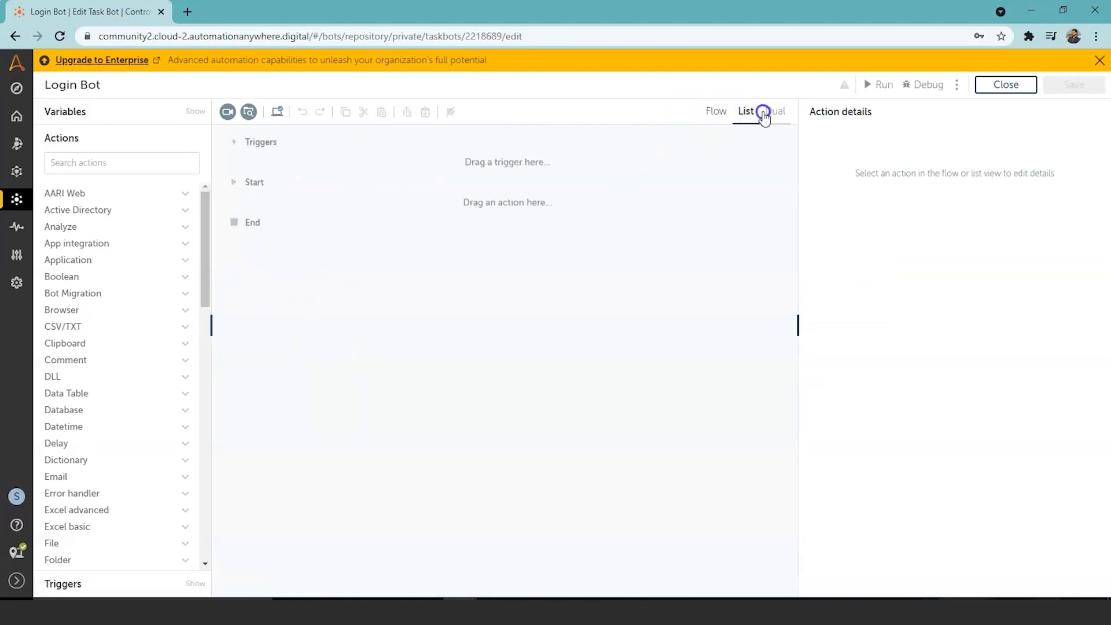
click(775, 111)
click(726, 116)
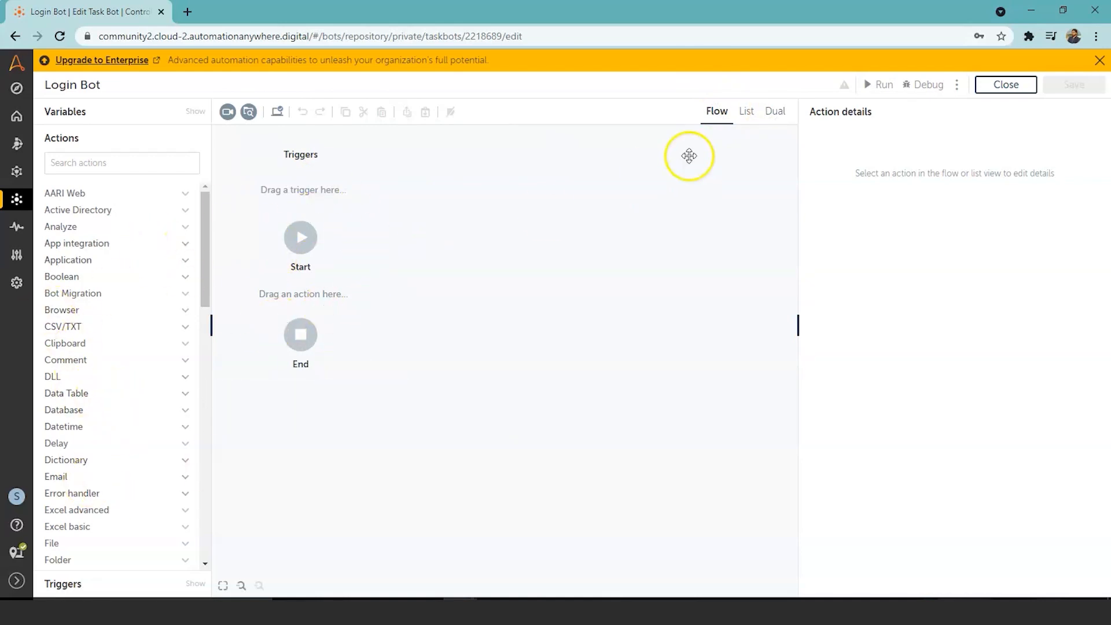
click(745, 112)
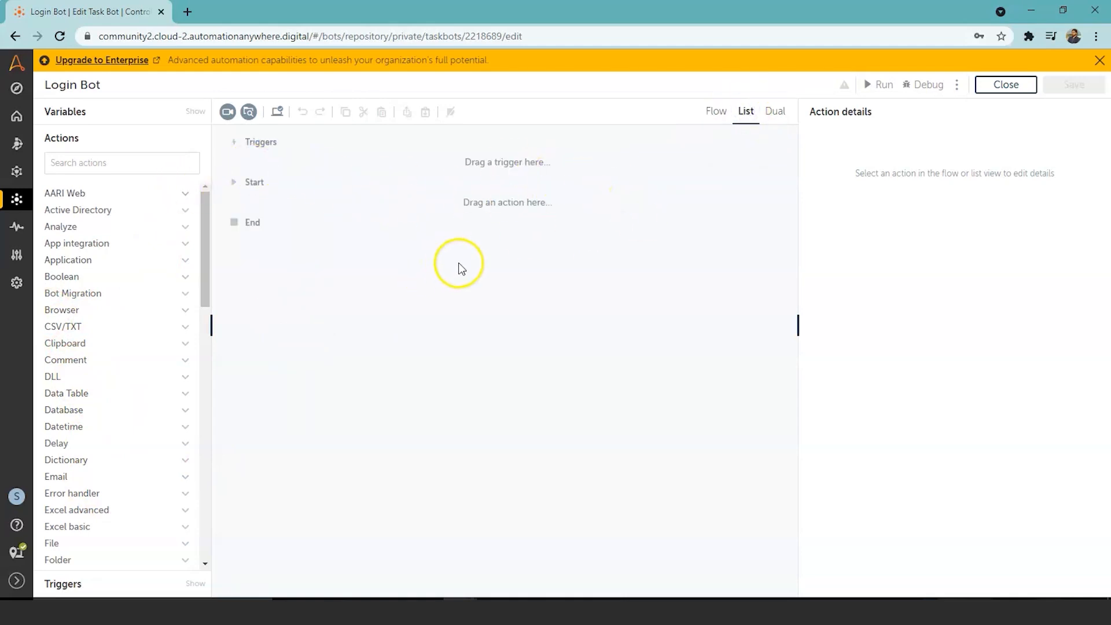
click(775, 112)
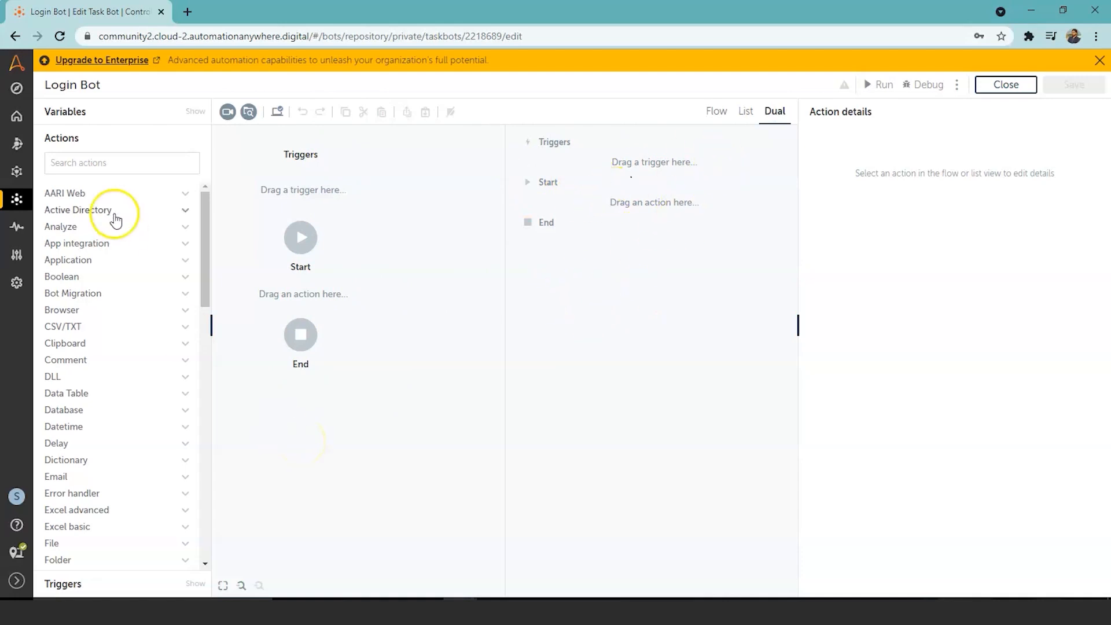
Step: Search actions for 'browser' and add a Browser: Open step between Start and End
click(120, 162)
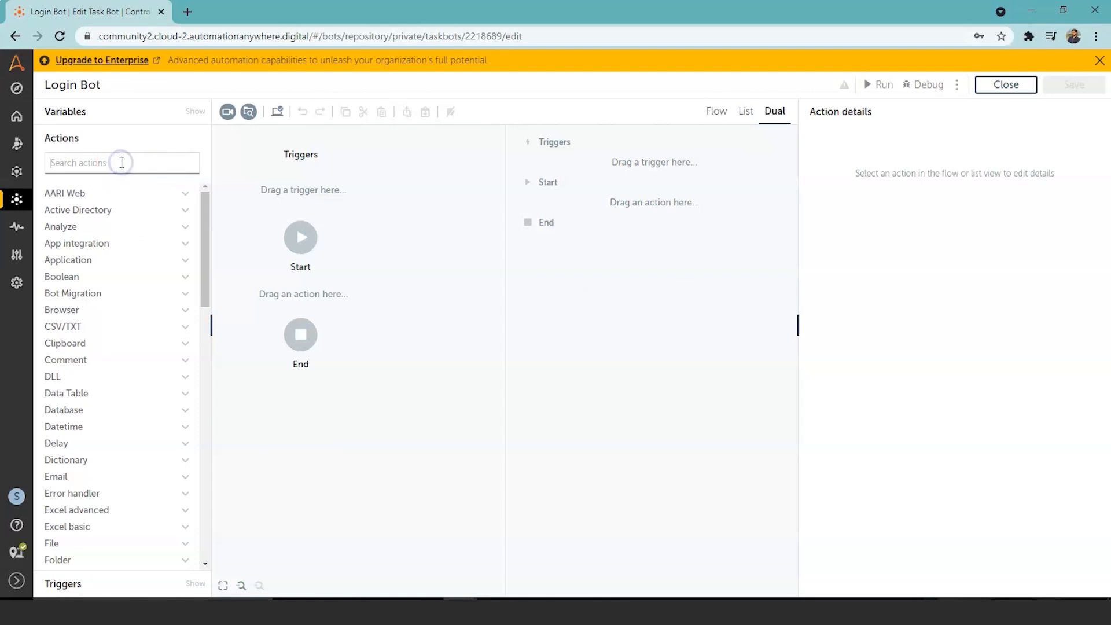
text(browser)
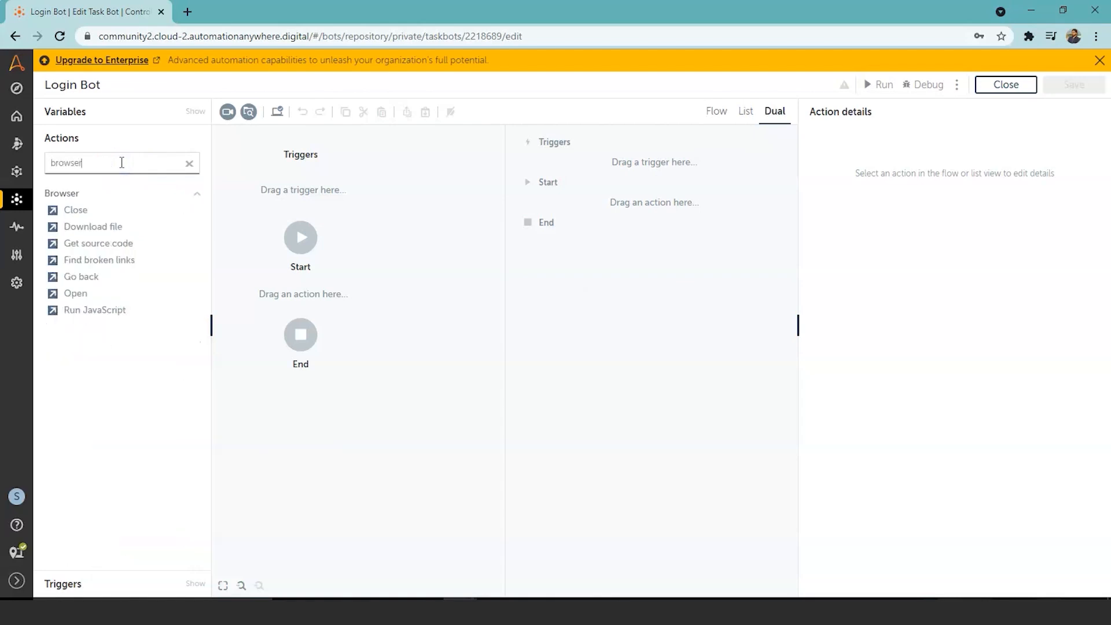
drag(82, 209, 489, 467)
click(111, 354)
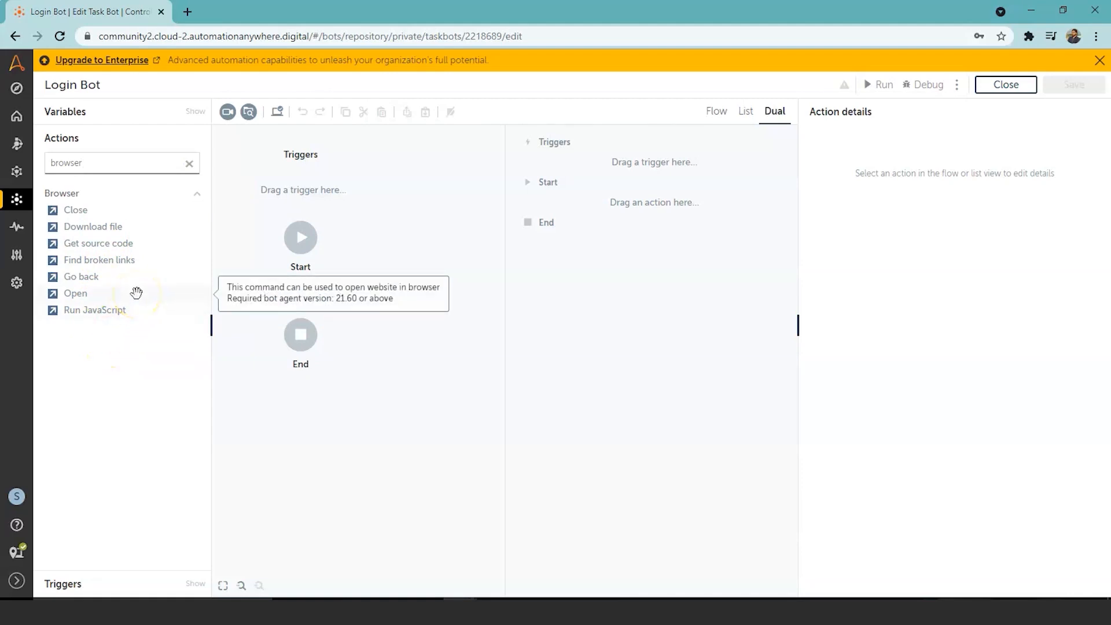
double_click(77, 294)
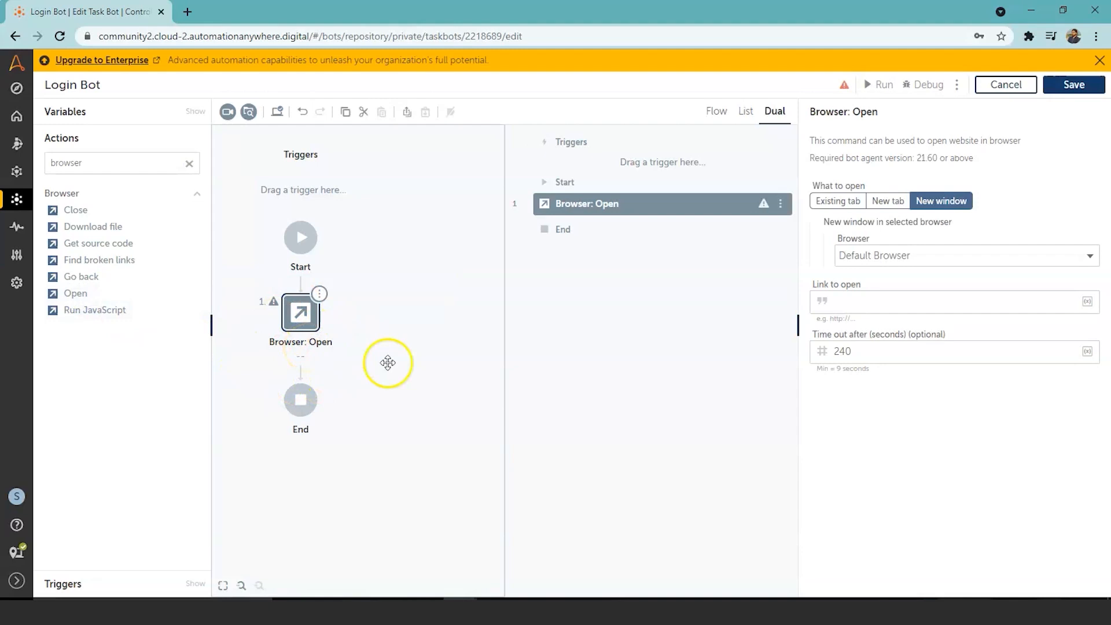
Step: Set the Browser: Open step's browser to Google Chrome
click(312, 324)
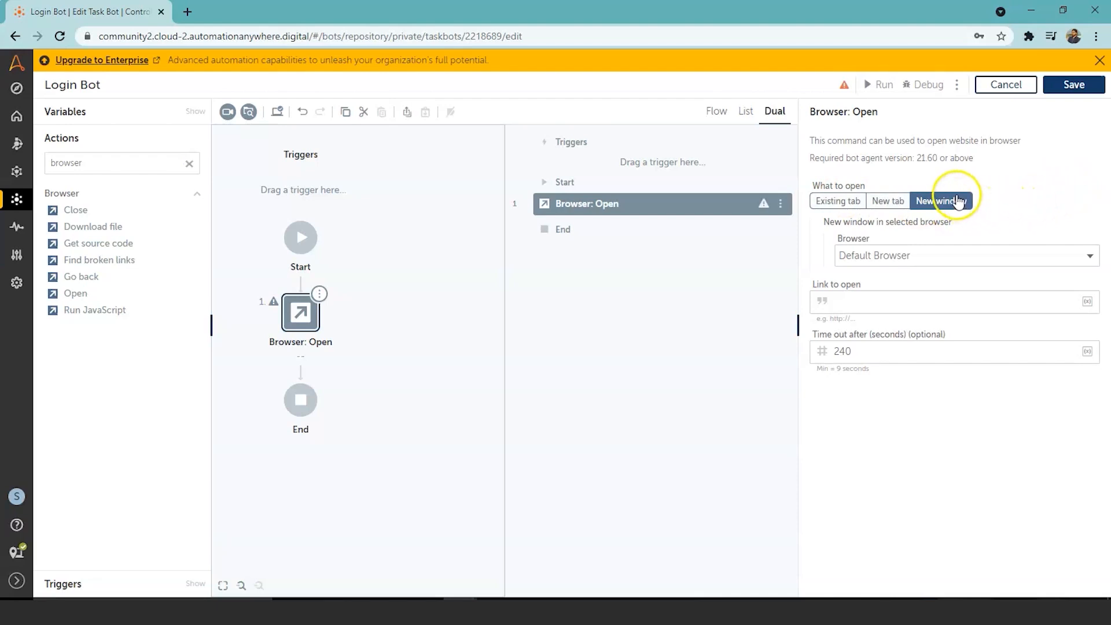
click(1092, 260)
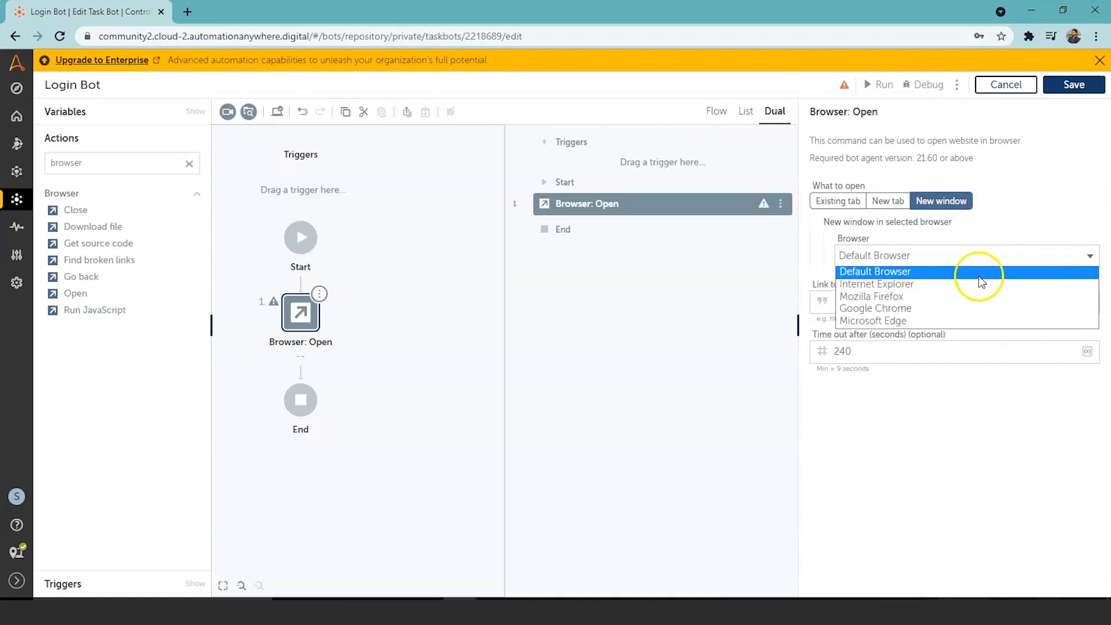
click(962, 307)
click(1042, 307)
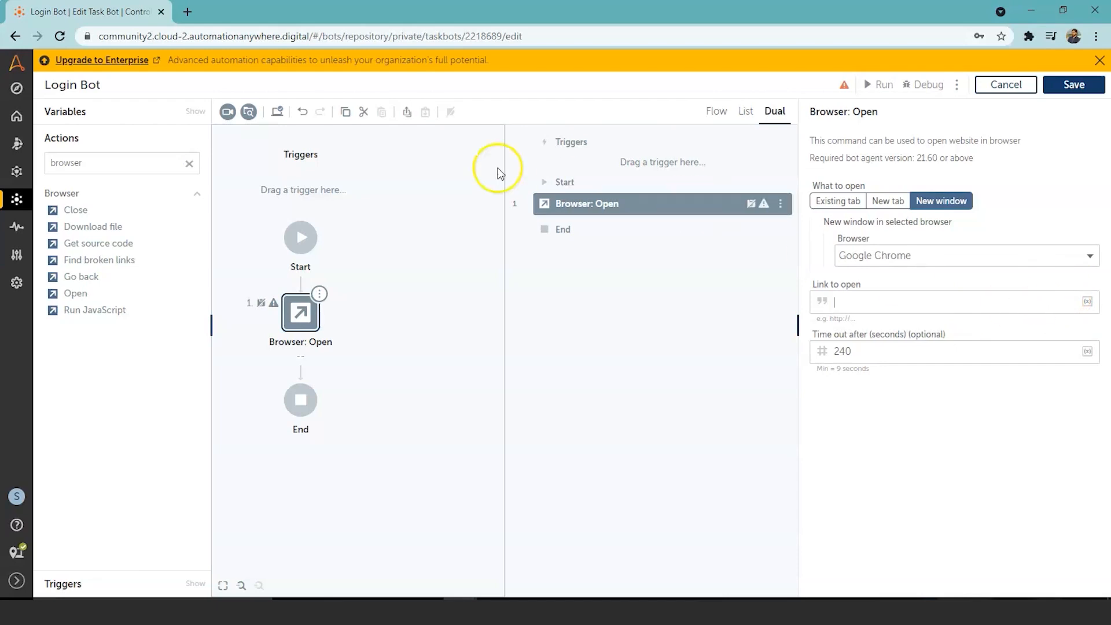
click(191, 12)
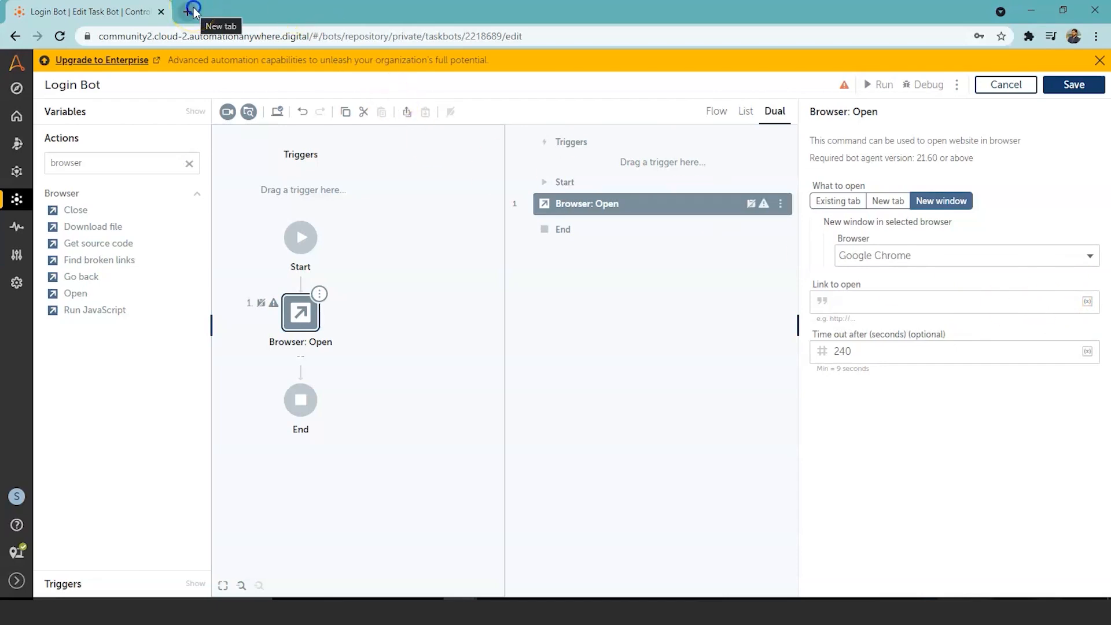
Step: Search the web for Simplilearn and open its website's login area
text(s)
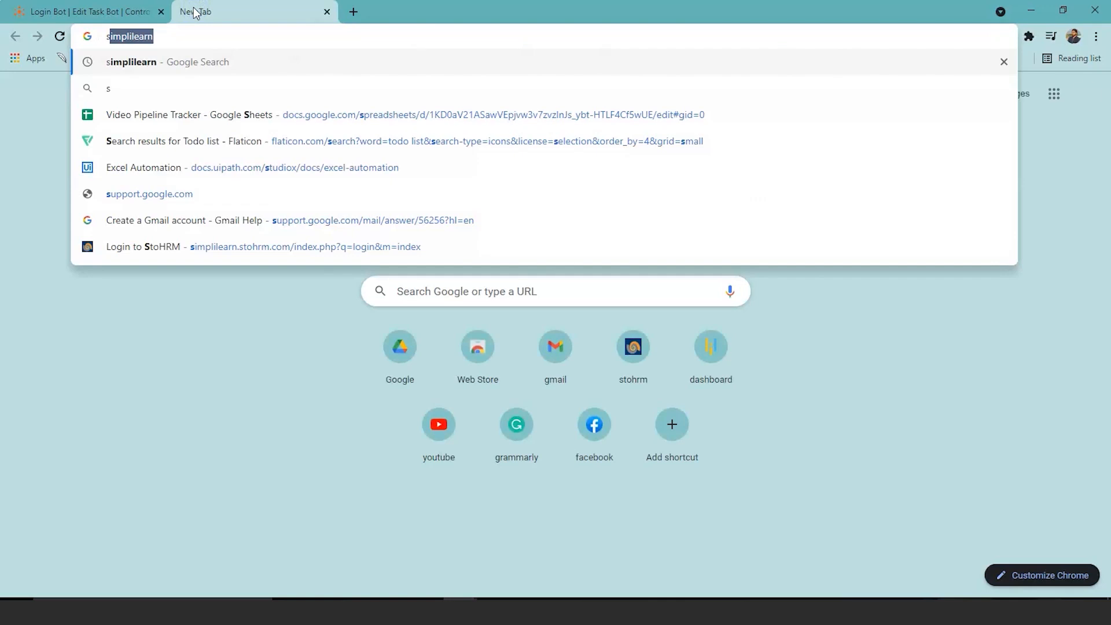
key(Return)
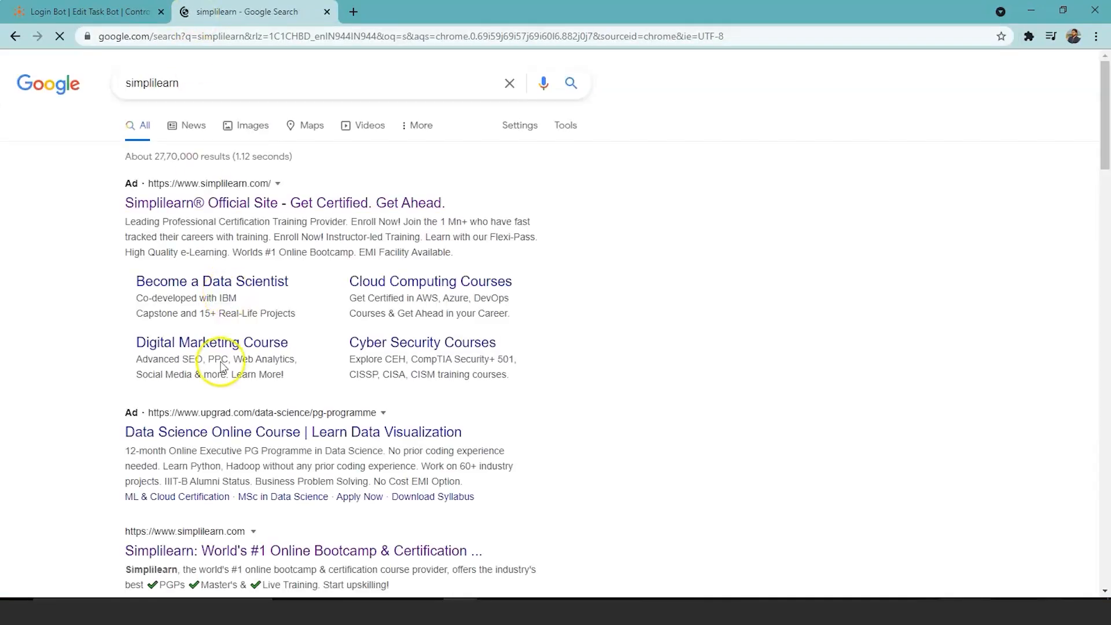
click(219, 545)
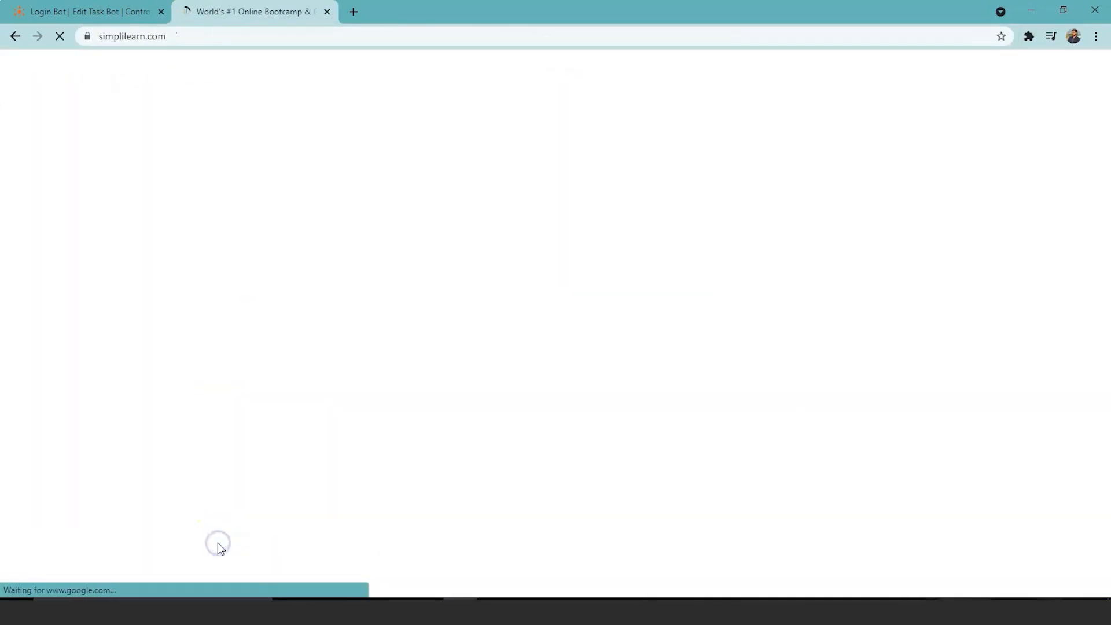
click(912, 97)
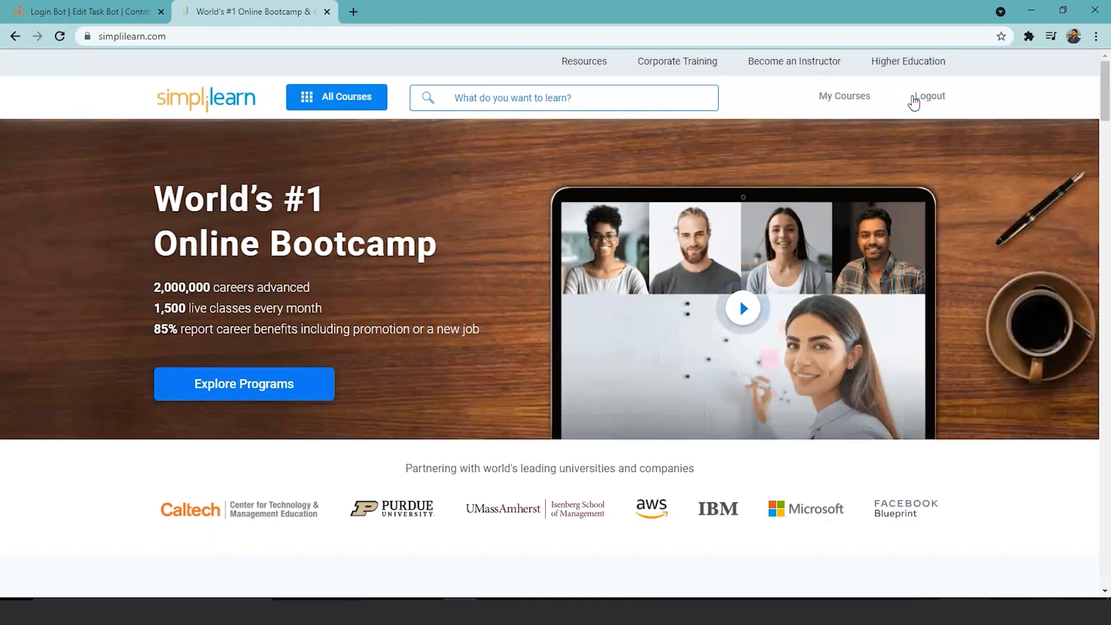
Step: Log out of Simplilearn, open the login page, and copy its URL
click(925, 96)
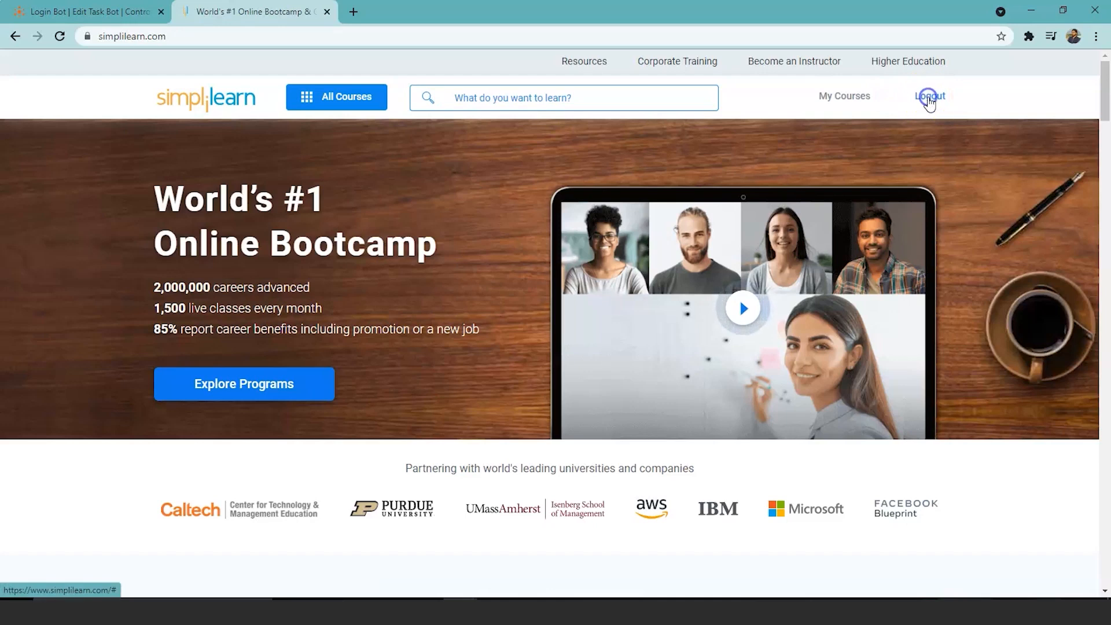
click(925, 109)
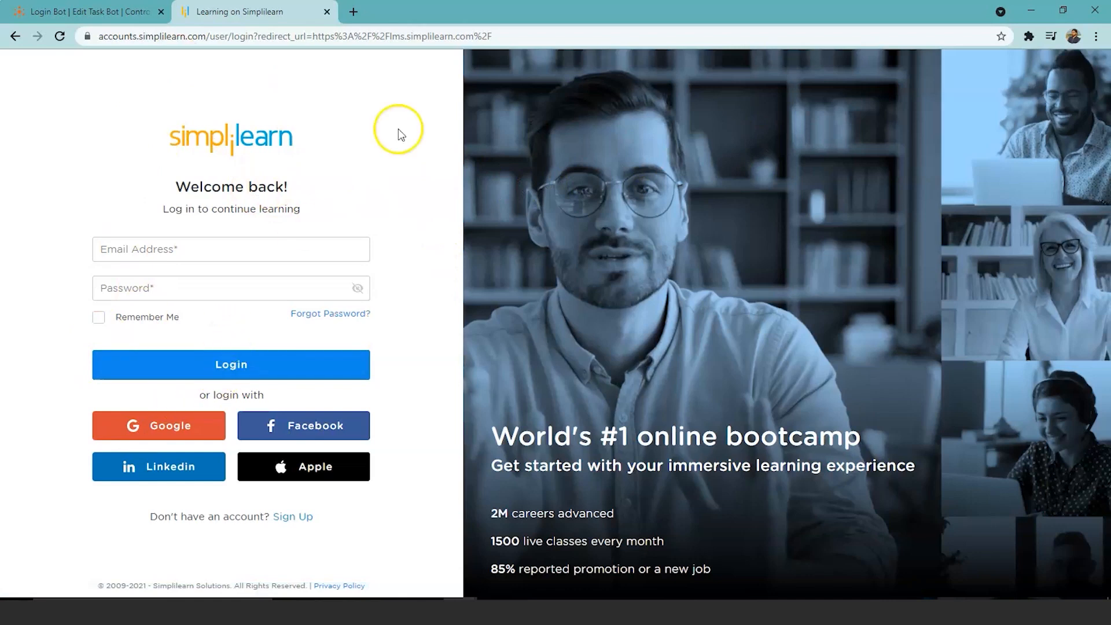
click(494, 35)
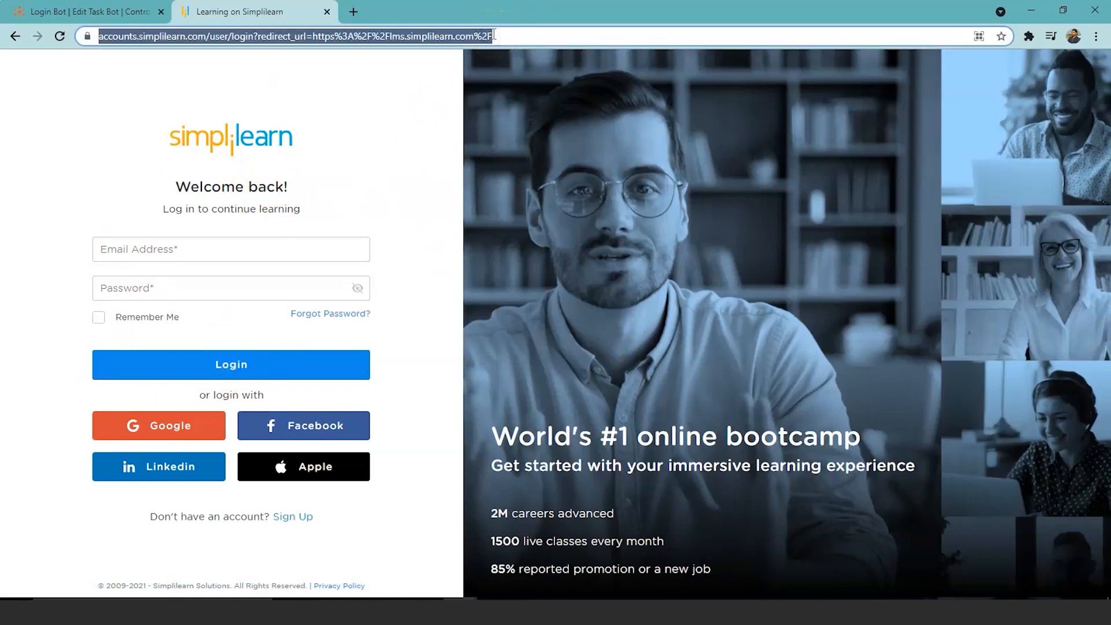
click(90, 12)
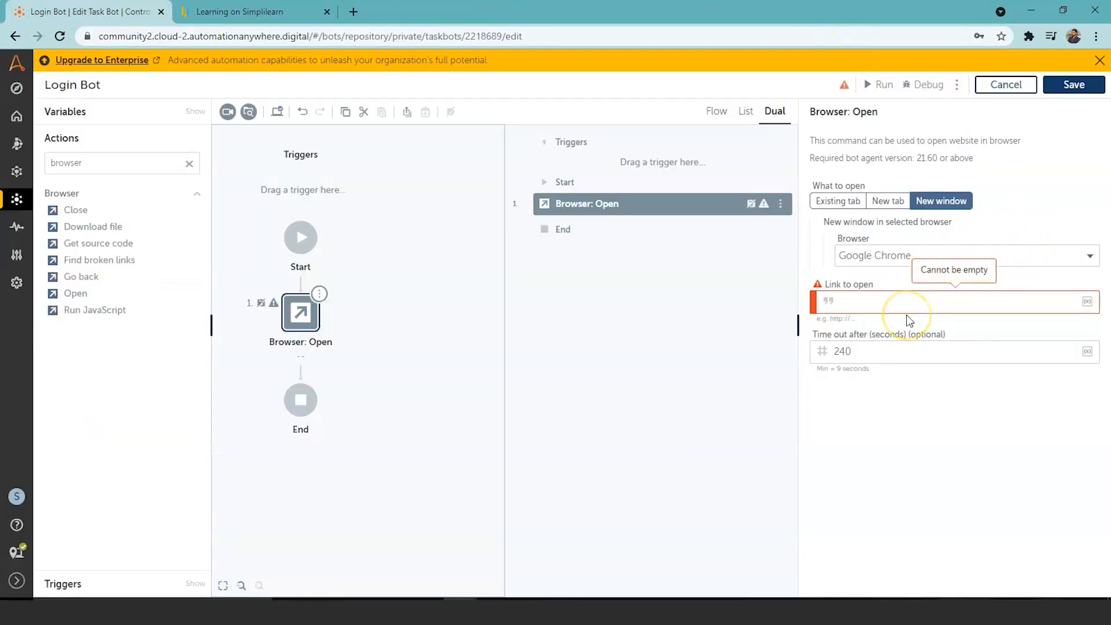
Step: Paste the Simplilearn login URL as the link to open, save, and test-run the bot
key(ctrl+v)
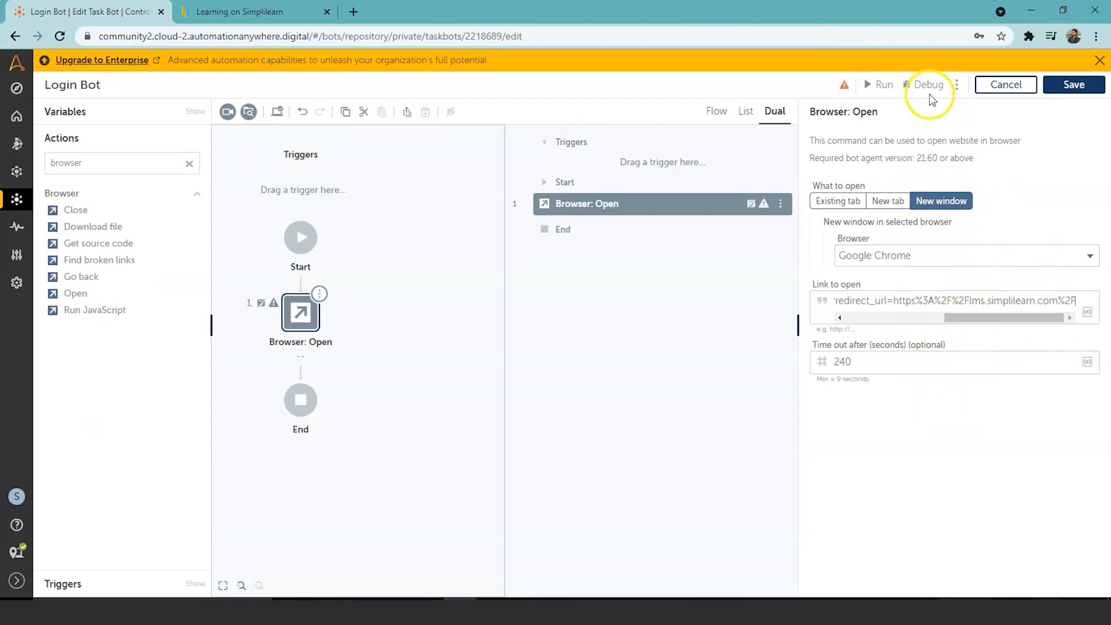
click(1070, 85)
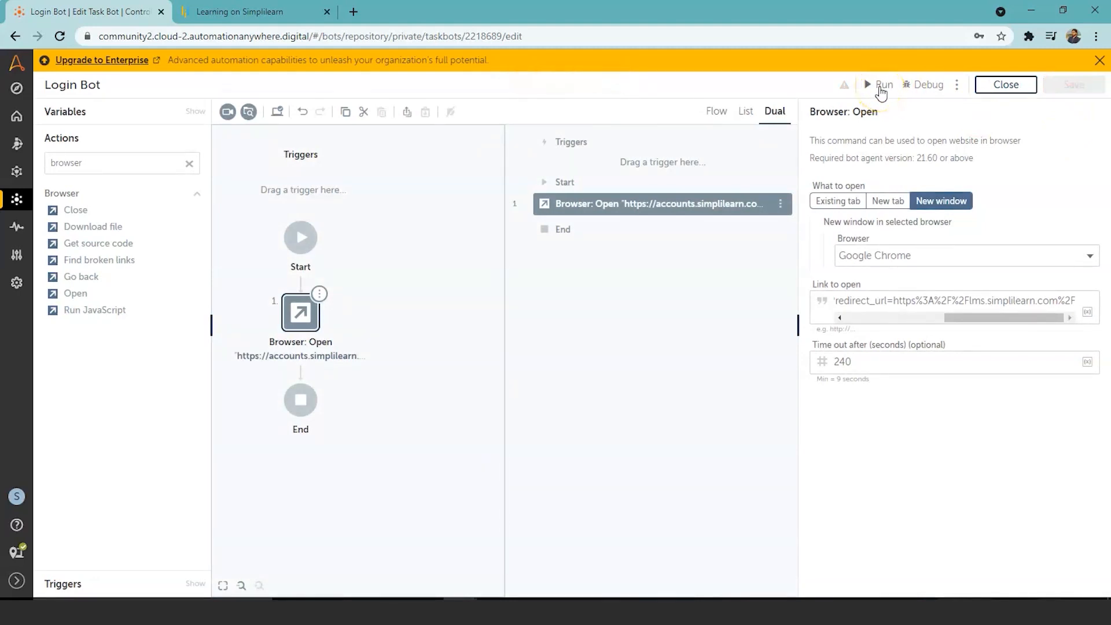
click(880, 87)
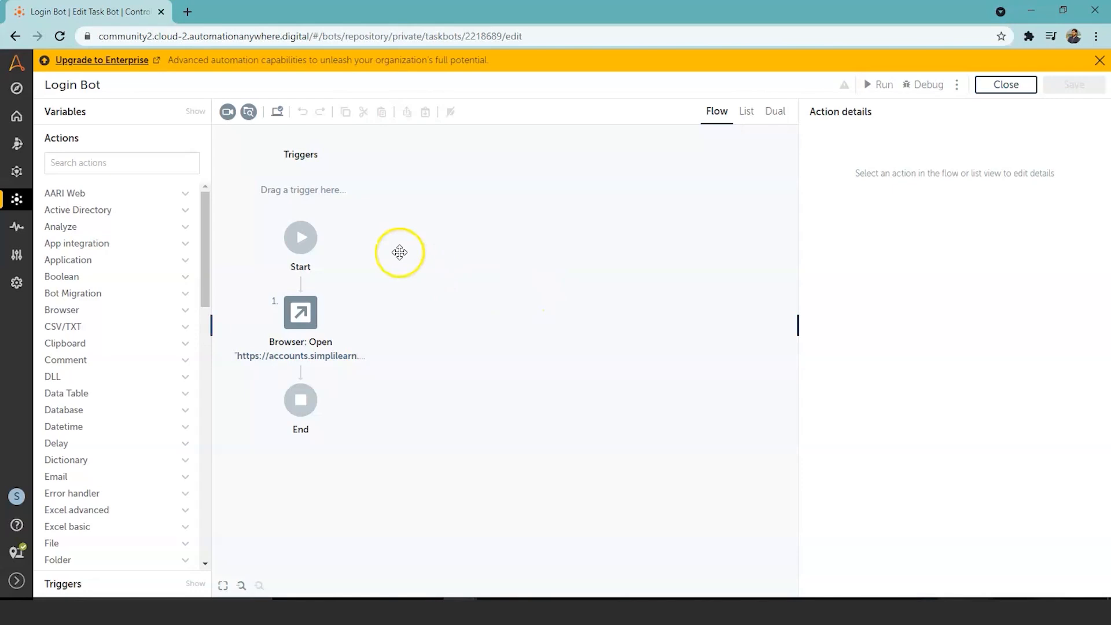
Step: Filter the actions list with 'recor' to show the Recorder: Capture action
click(118, 163)
text(recor)
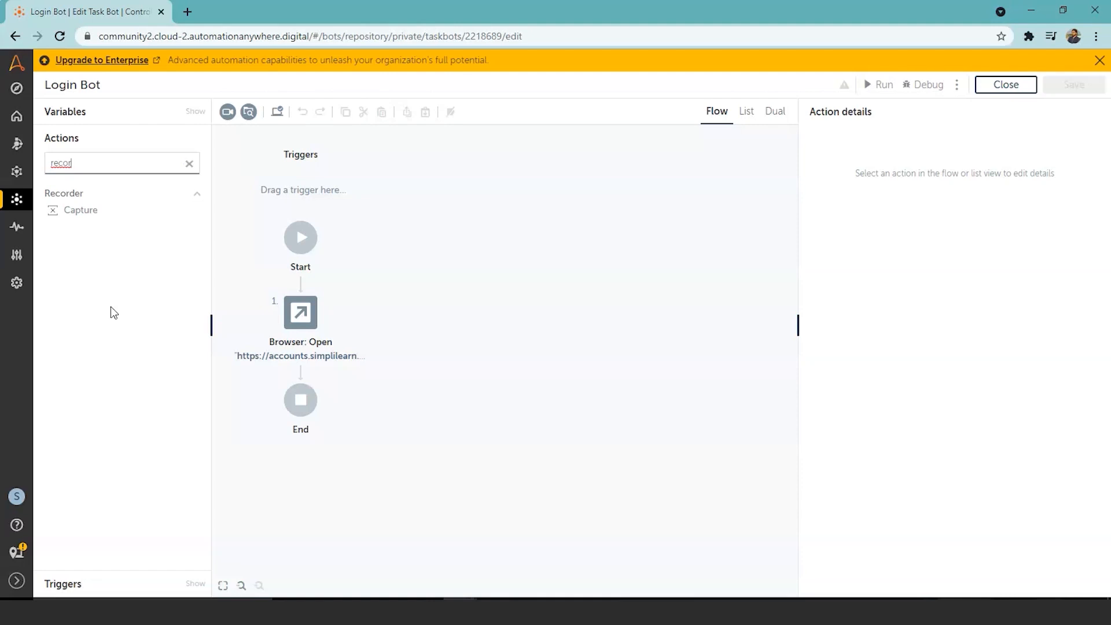
Step: Add a Recorder: Capture step after Browser: Open and set its Window to Browser
click(94, 212)
double_click(95, 212)
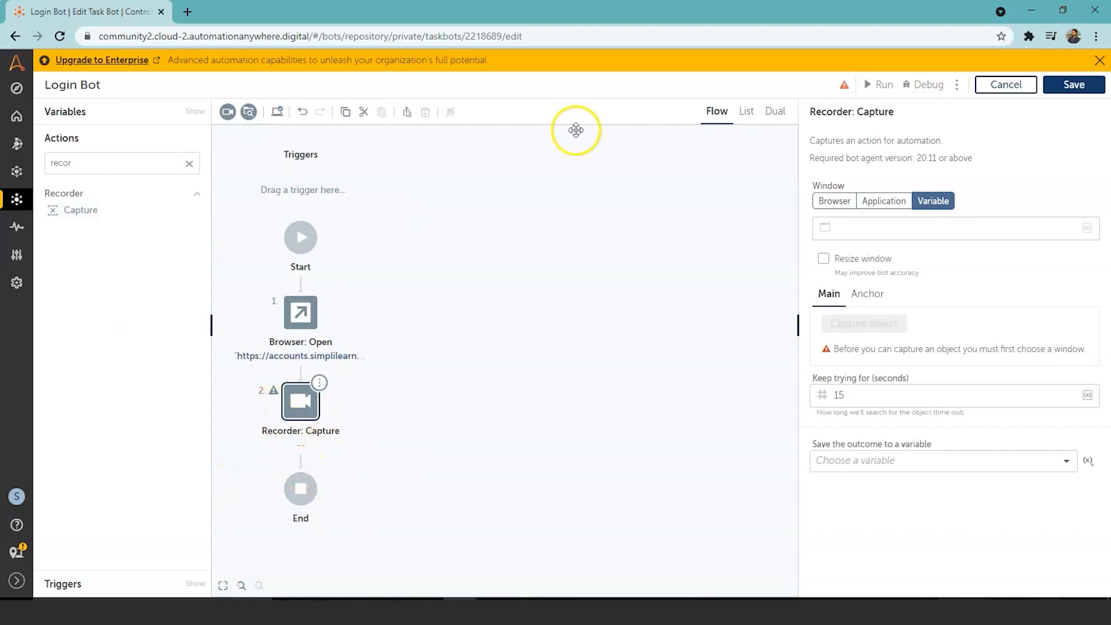
click(776, 111)
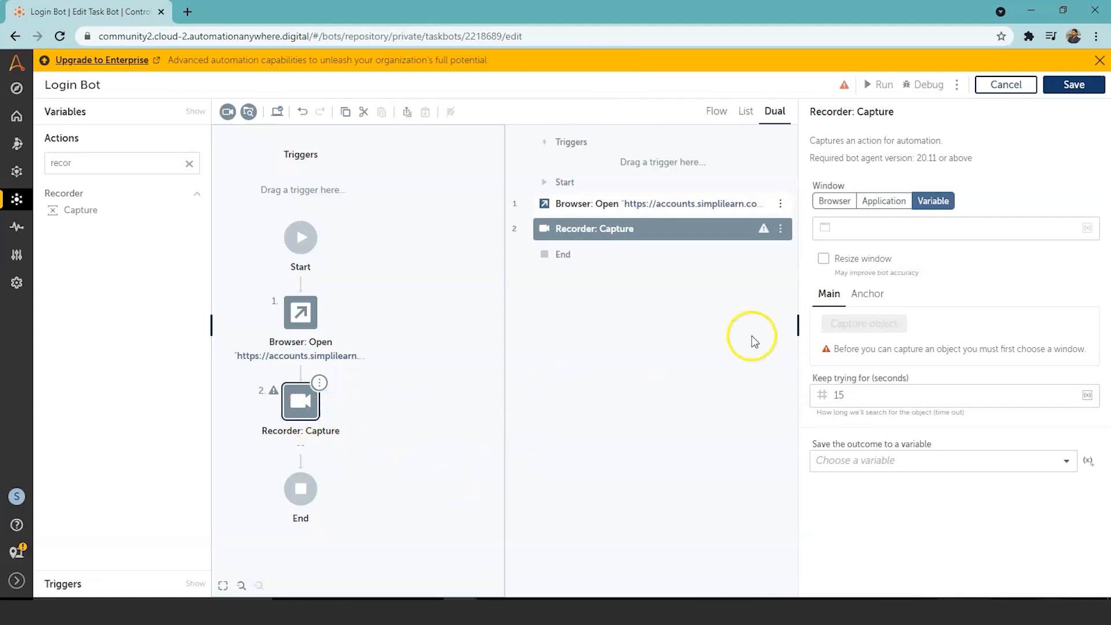
click(835, 201)
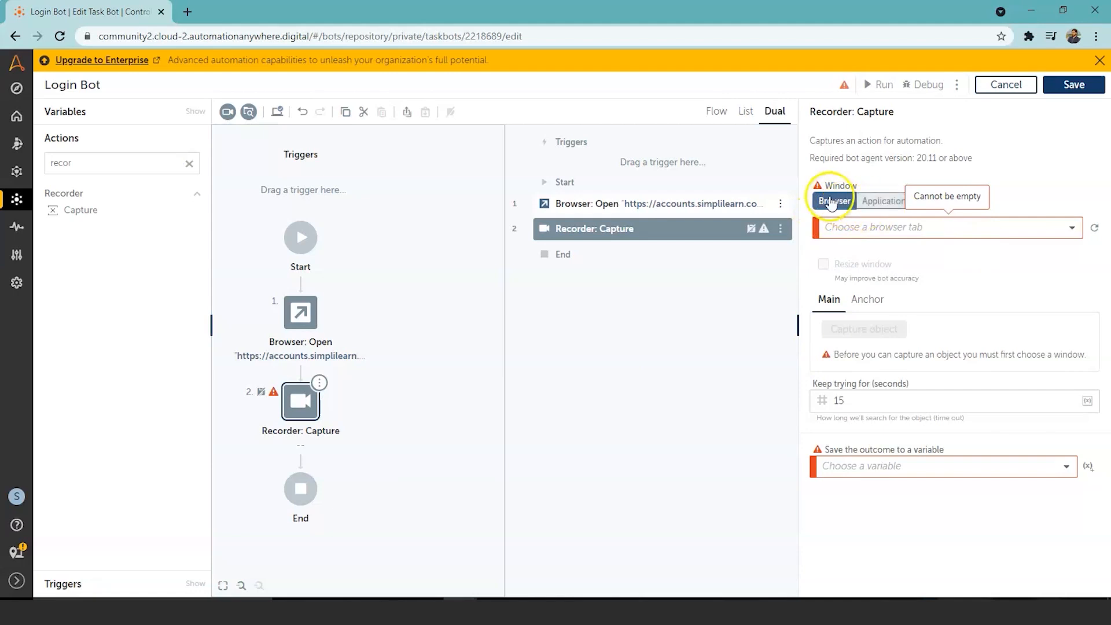
Step: Refresh the open-tab list and point the Capture step at the 'Learning on Simplilearn' Chrome tab
click(1092, 230)
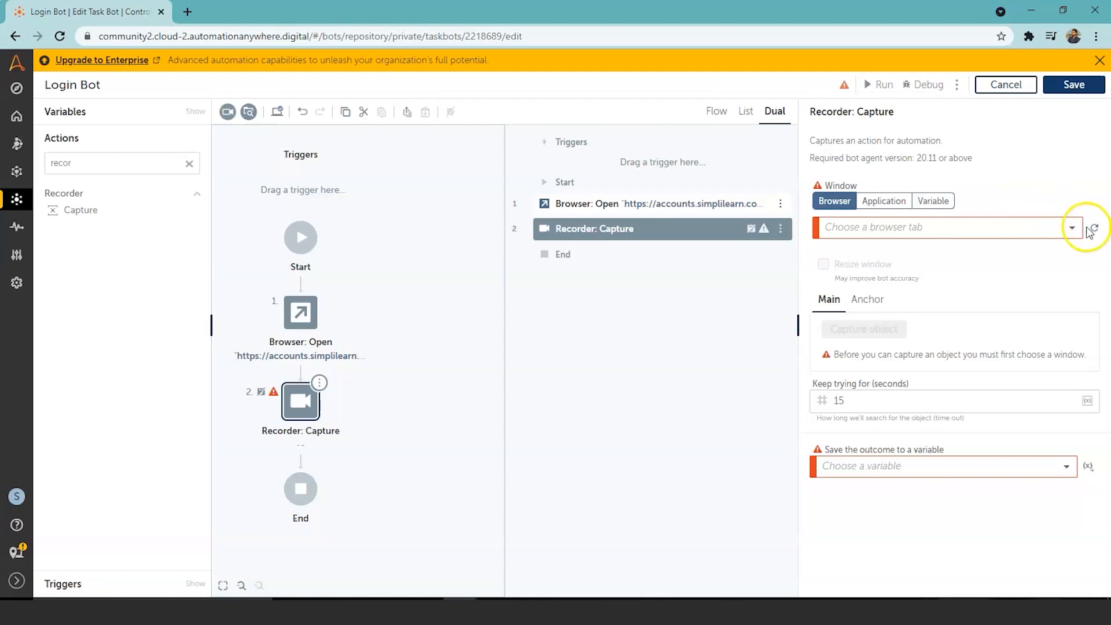
click(1072, 227)
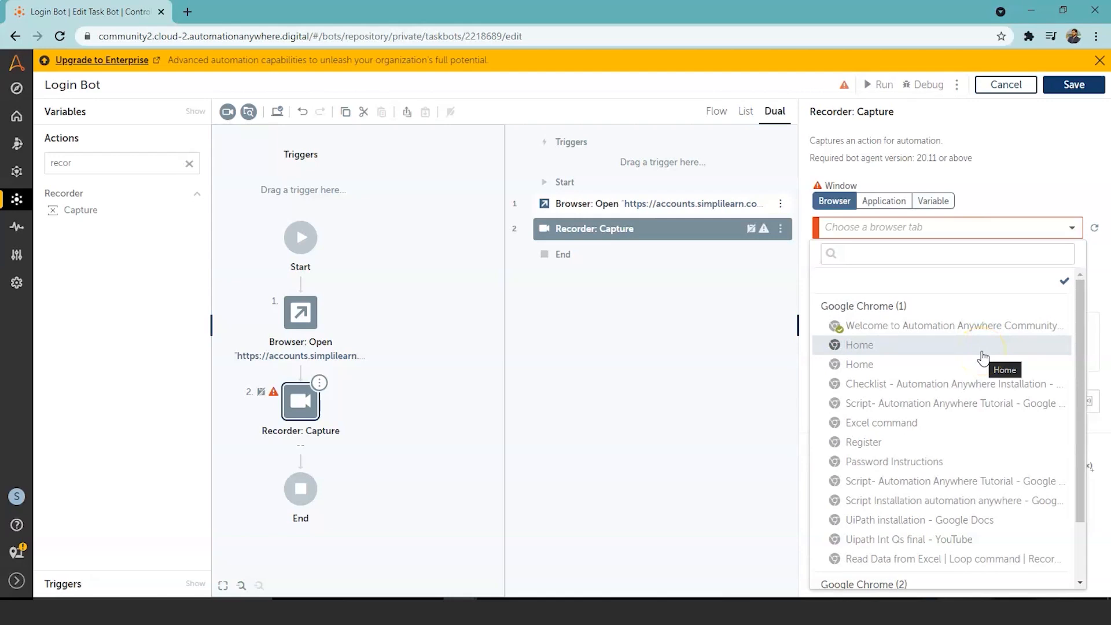
drag(1080, 366, 1077, 449)
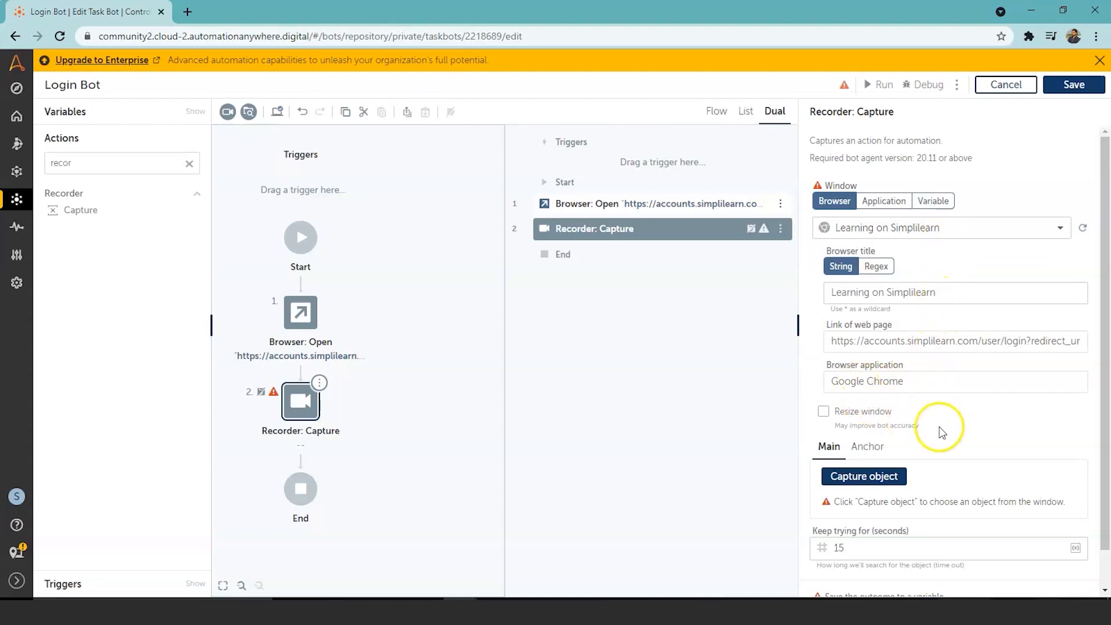
drag(1101, 313, 1104, 351)
Step: Capture the Email Address field on the Simplilearn login page as the step's object
click(882, 444)
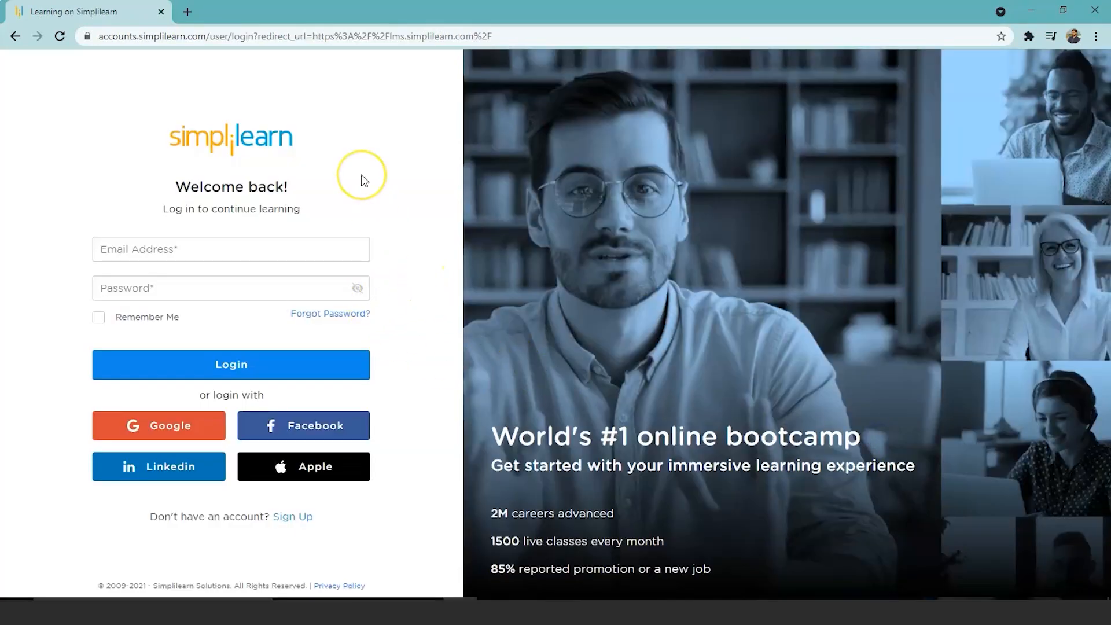
click(327, 245)
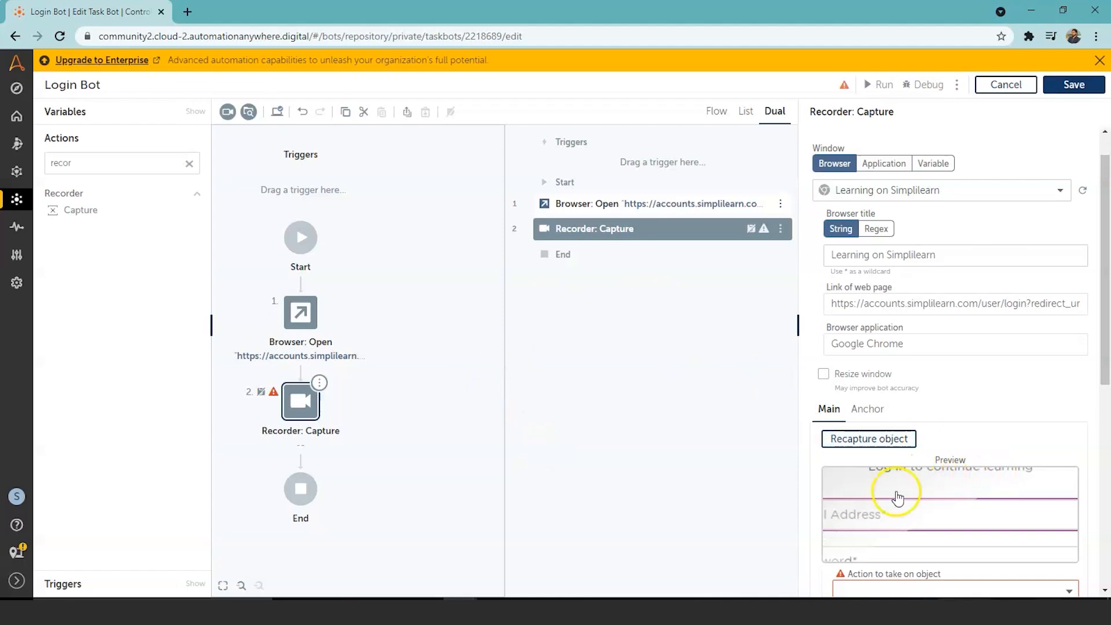
Step: Set the Email Address field's action to Set text, with the login e-mail as keystrokes
drag(1105, 339, 1105, 427)
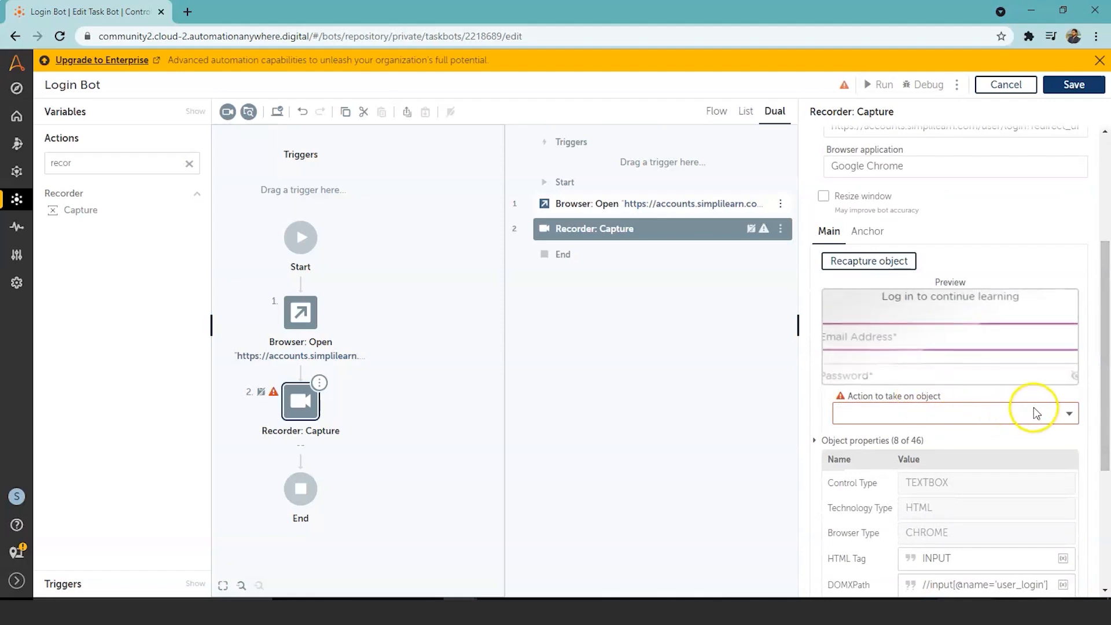
click(1068, 412)
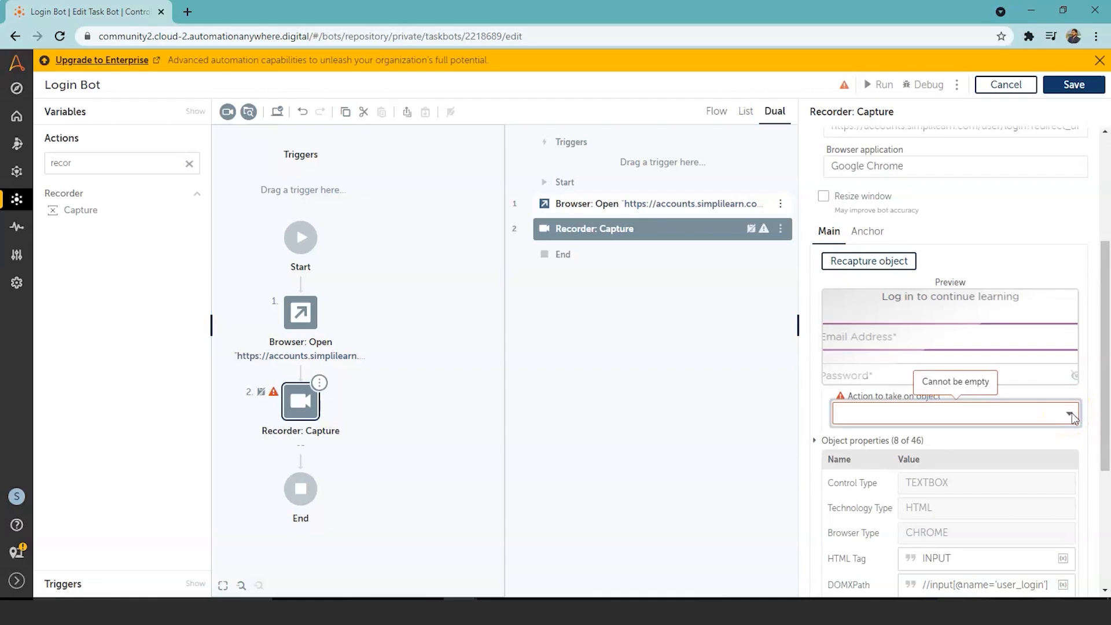
click(1072, 413)
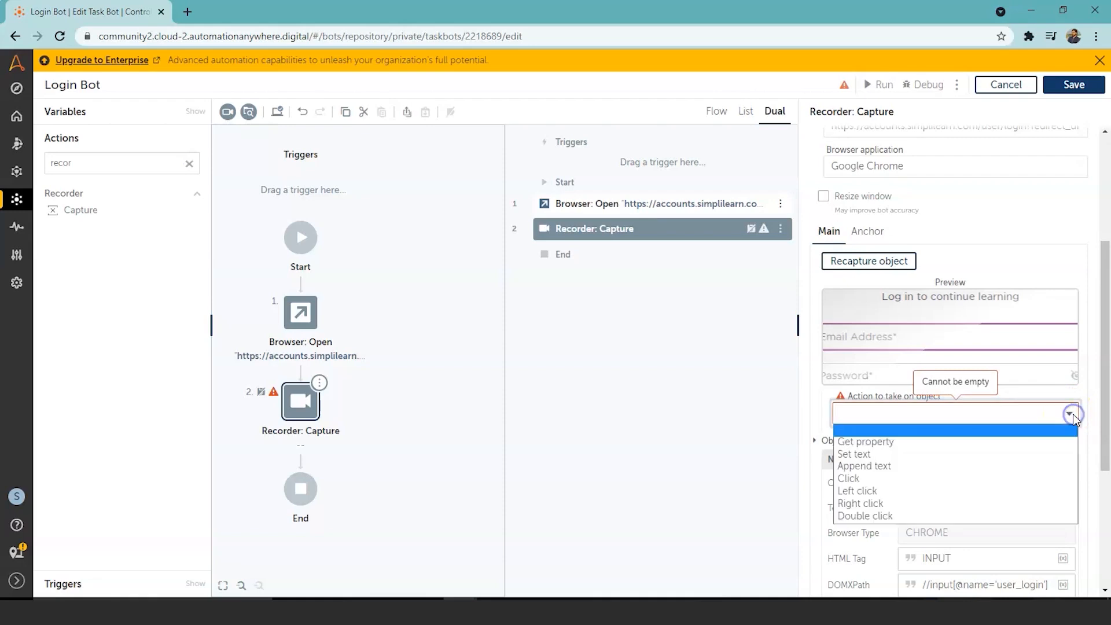
click(1003, 456)
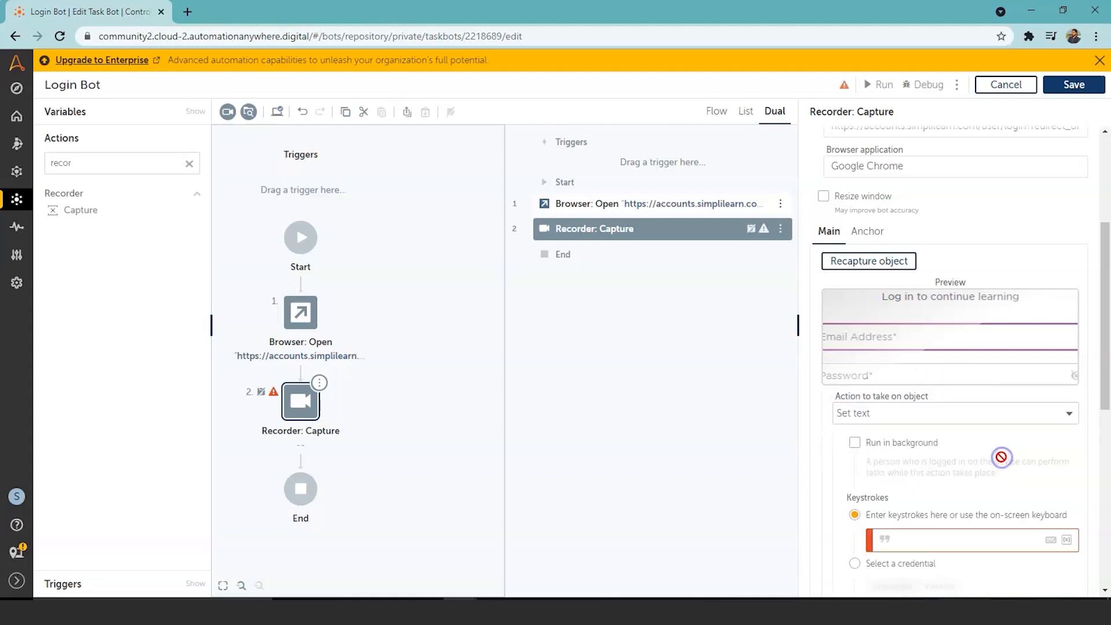
click(1103, 329)
drag(1106, 337, 1104, 371)
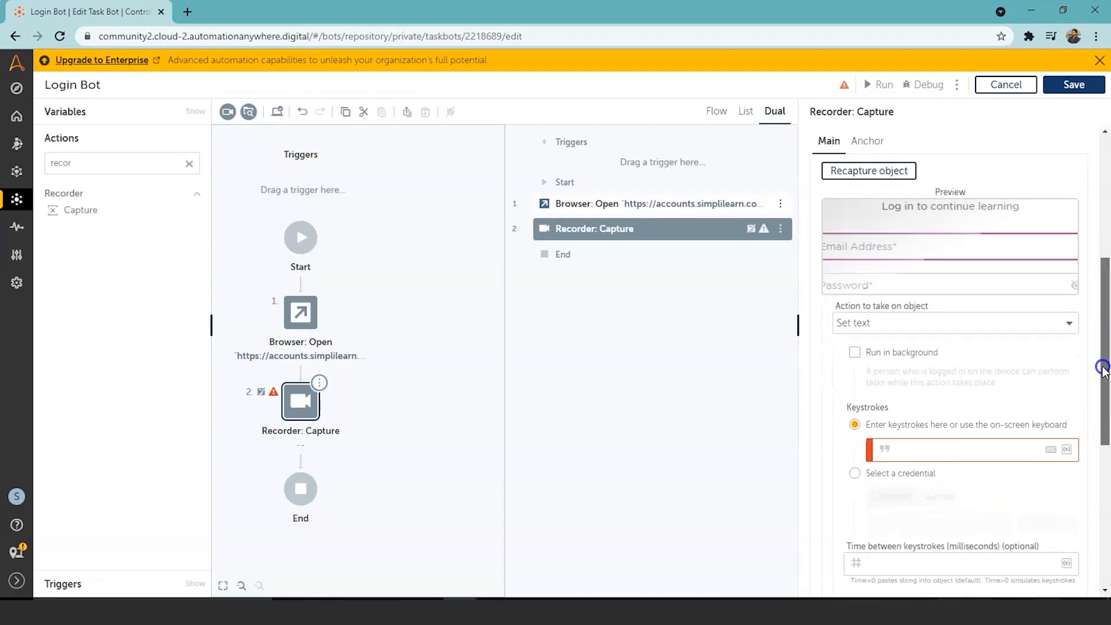
click(954, 454)
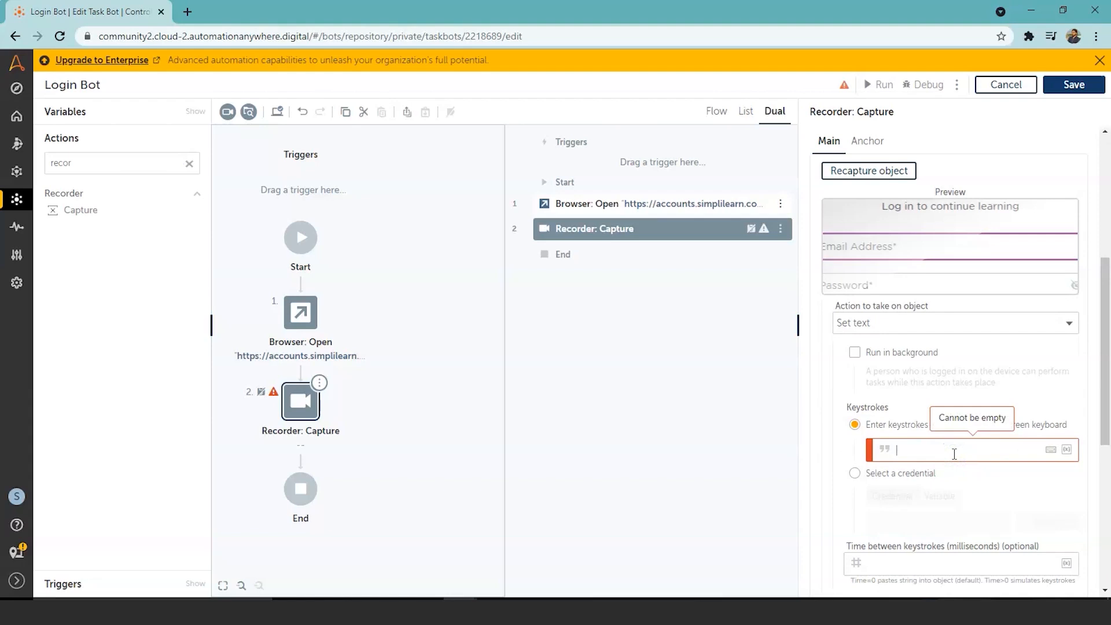
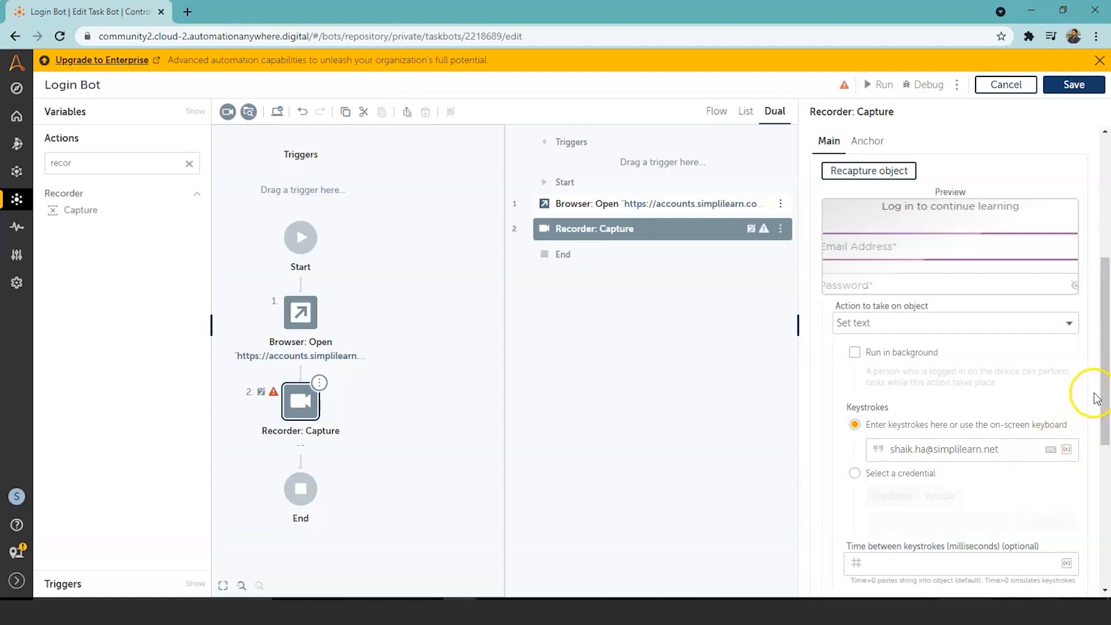
Step: Scroll the Capture properties to the top to review the Window, Browser title and object settings
drag(1103, 396, 1105, 461)
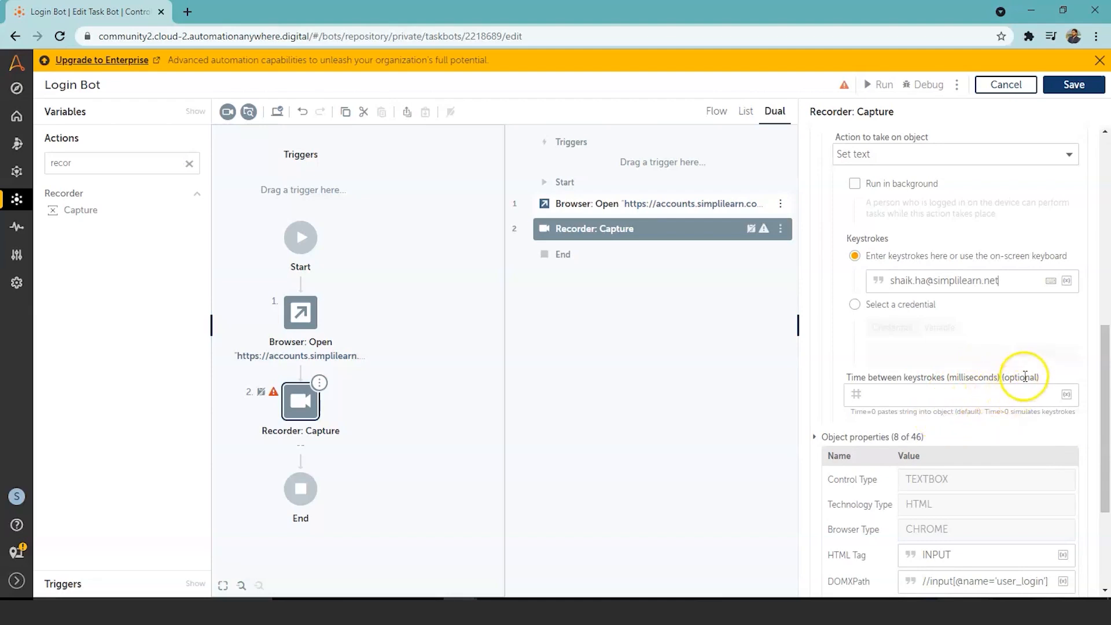
drag(1103, 384, 1110, 539)
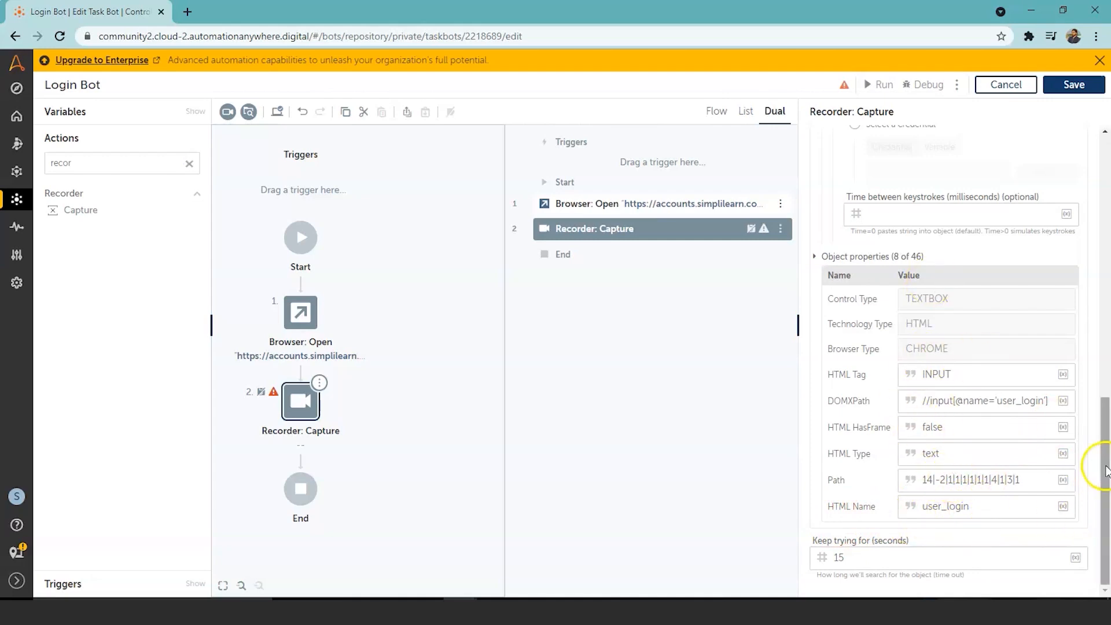
drag(1105, 470, 1104, 359)
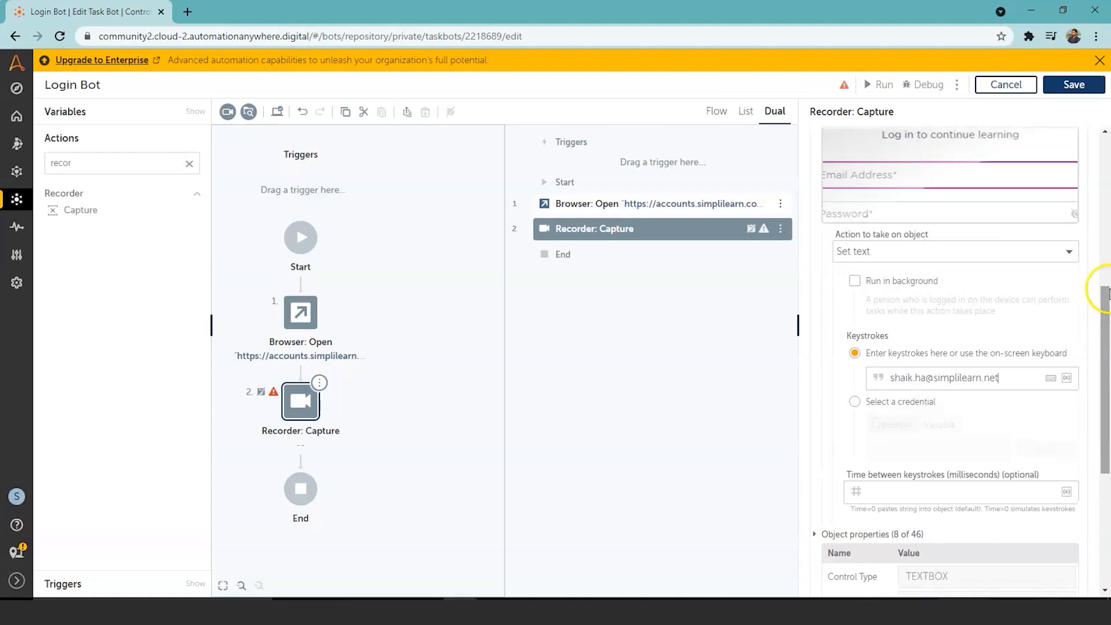
drag(1106, 312, 1106, 156)
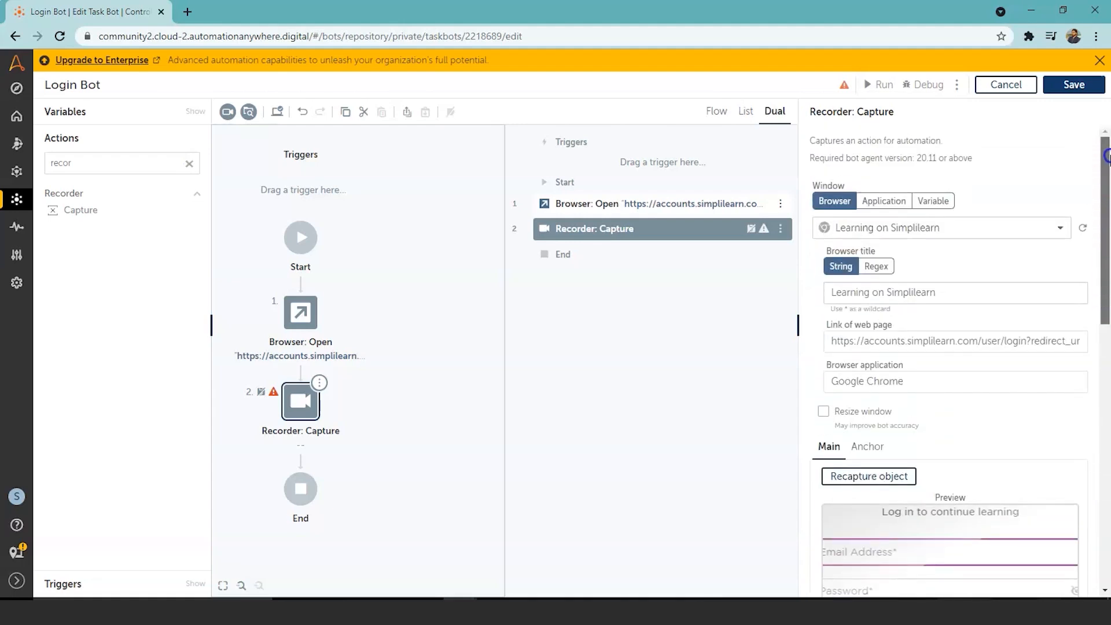
Step: Save and run Login Bot, then check the e-mail it filled on the Simplilearn page
click(1056, 91)
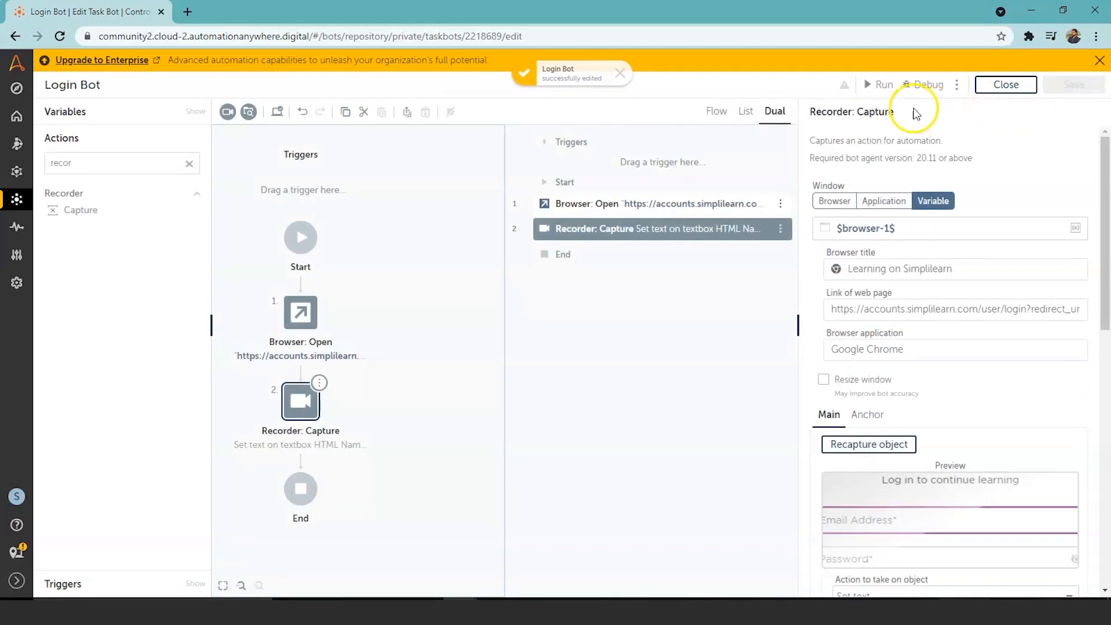
click(880, 87)
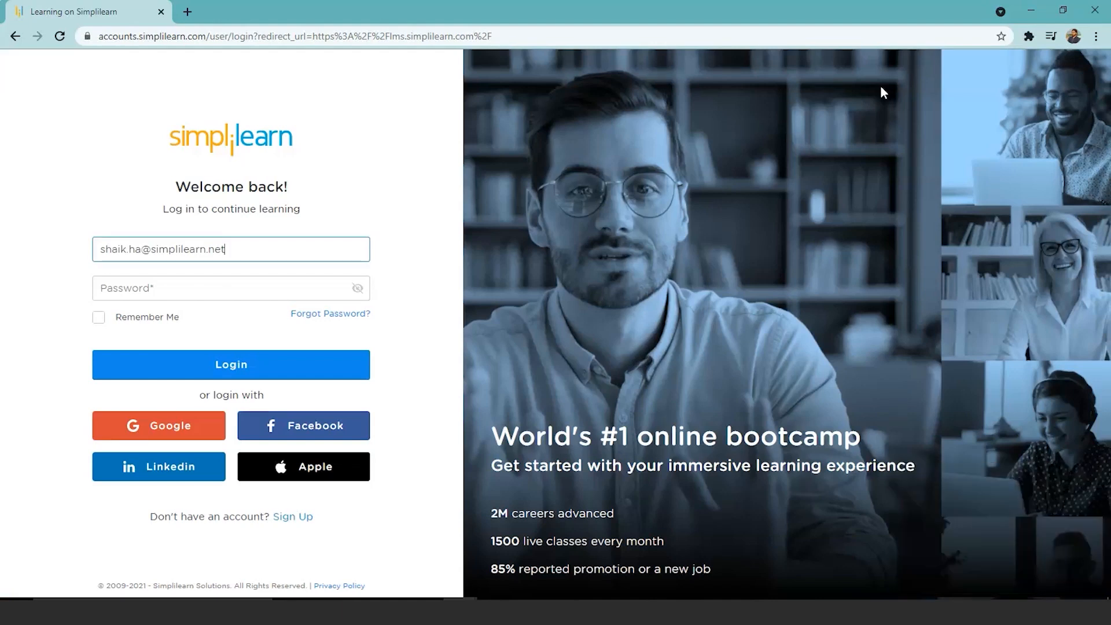
click(237, 247)
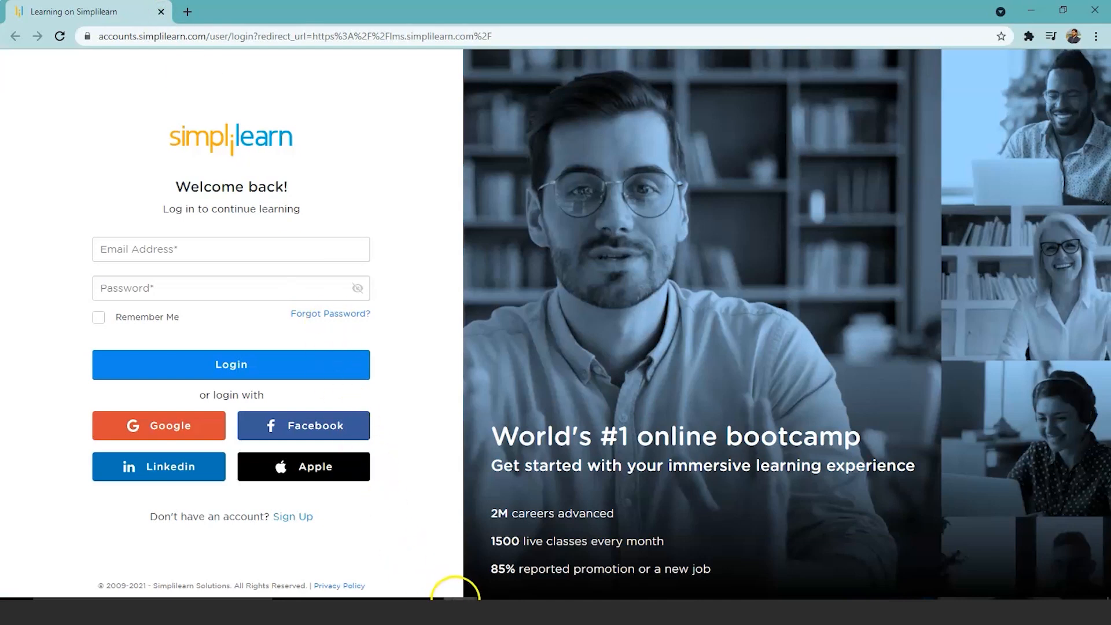
Step: Return to the bot editor and close the run-success dialog
mouse_move(451, 596)
click(427, 561)
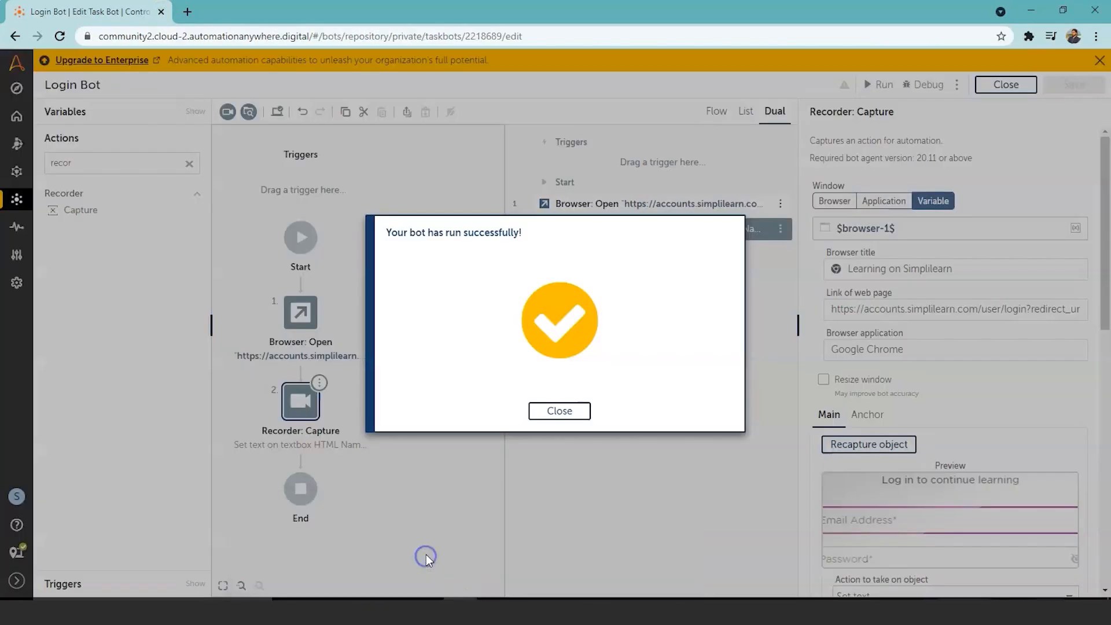
click(565, 414)
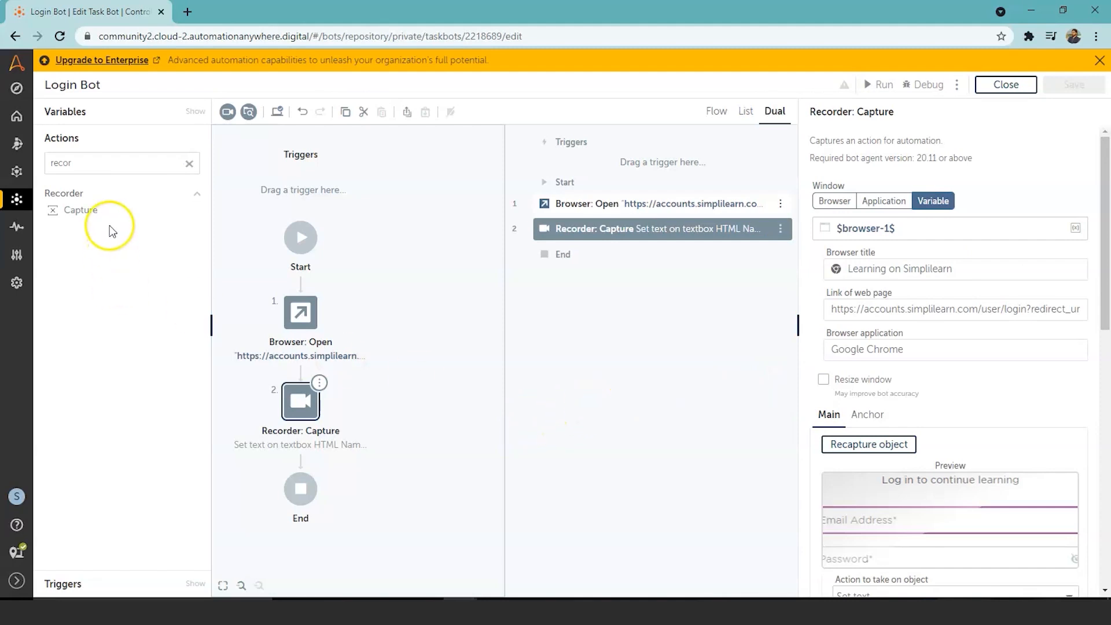
Step: Add a third Recorder: Capture step targeting the 'Learning on Simplilearn' browser tab
double_click(81, 210)
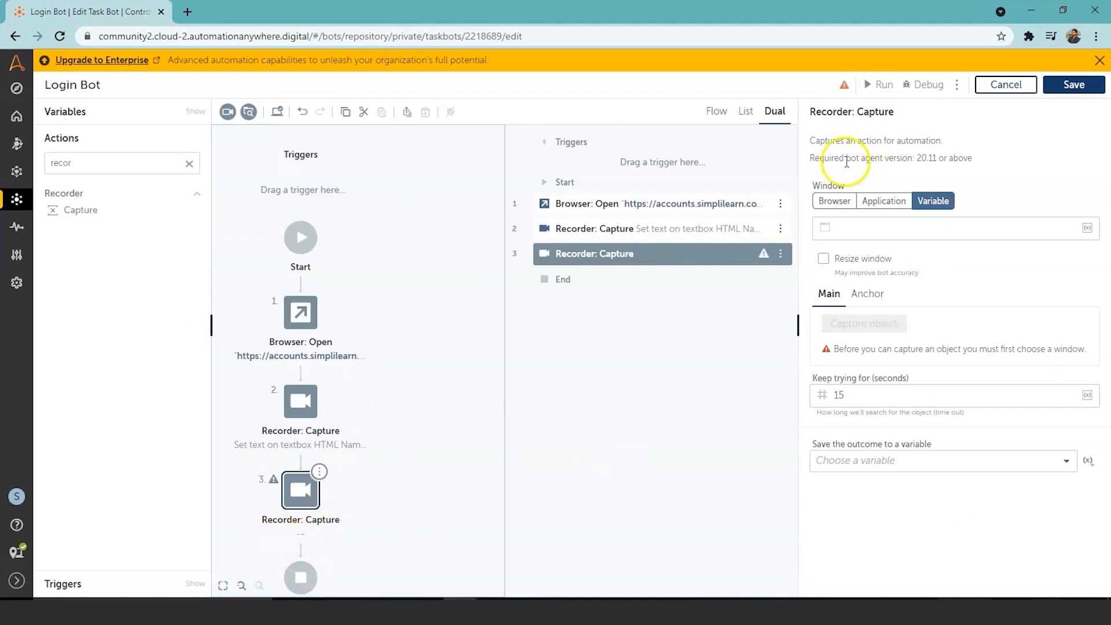
click(830, 210)
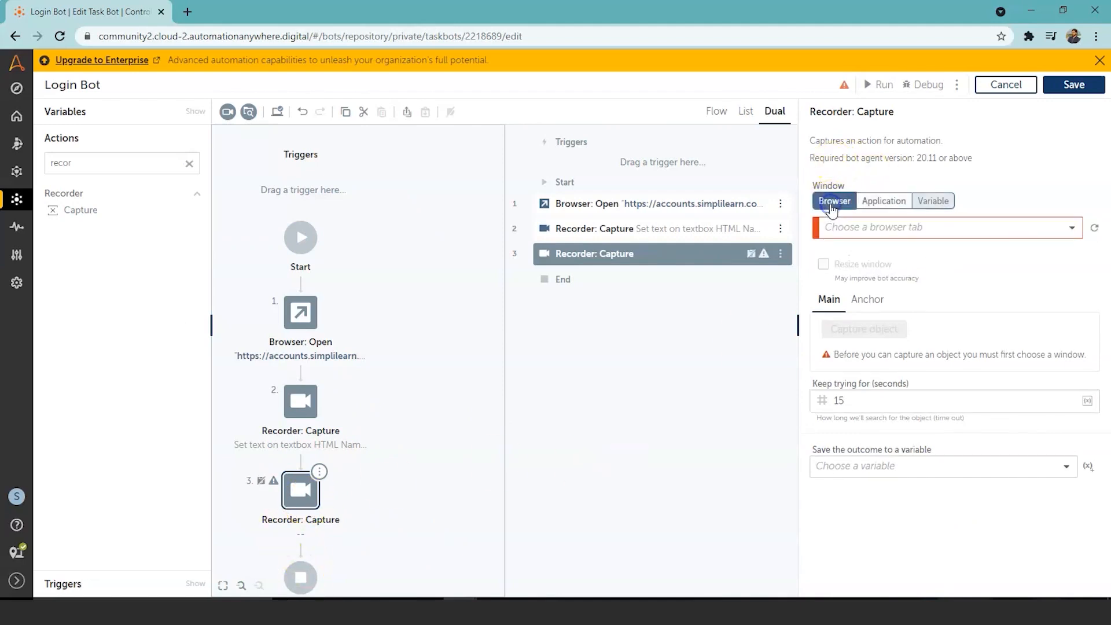
click(1071, 229)
click(971, 324)
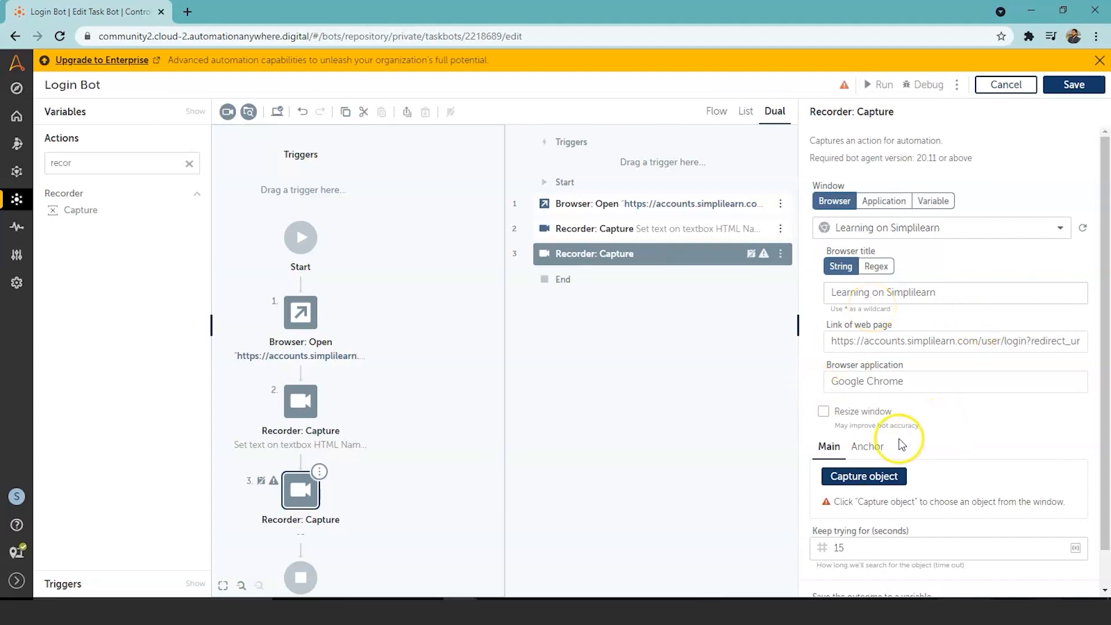
Step: Capture the password field with a Set text action and open the credential picker
click(879, 476)
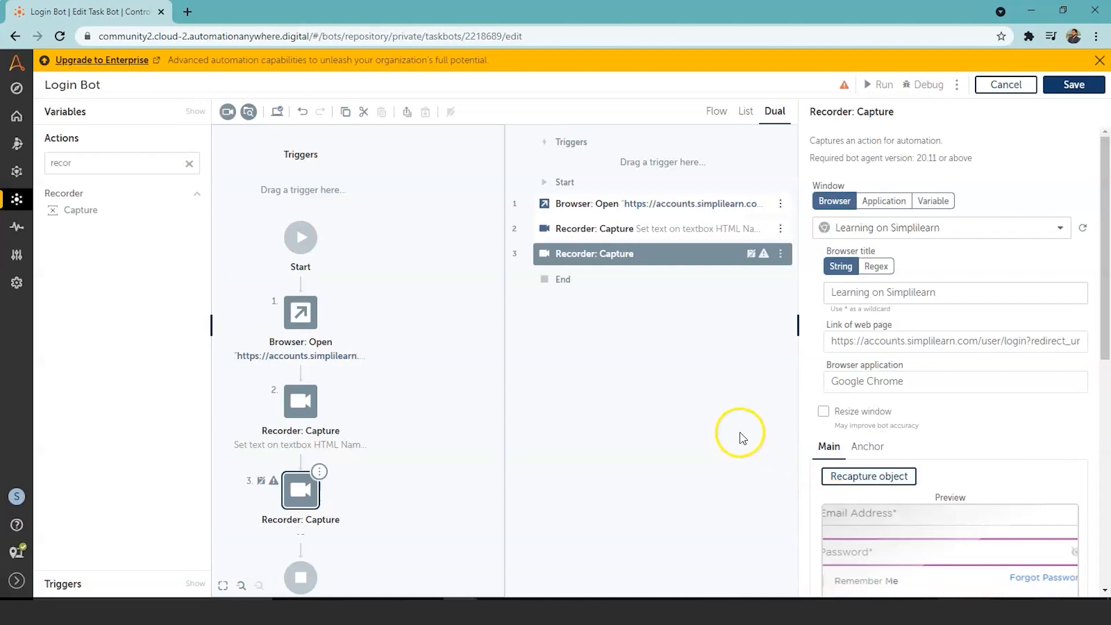
drag(1106, 235, 1106, 330)
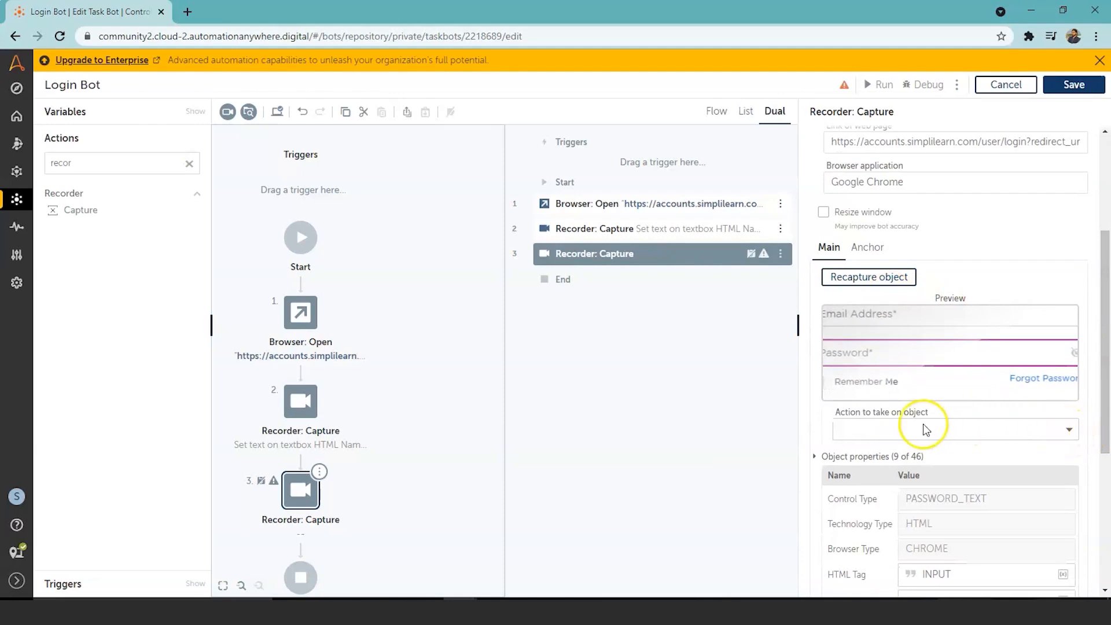
click(1069, 429)
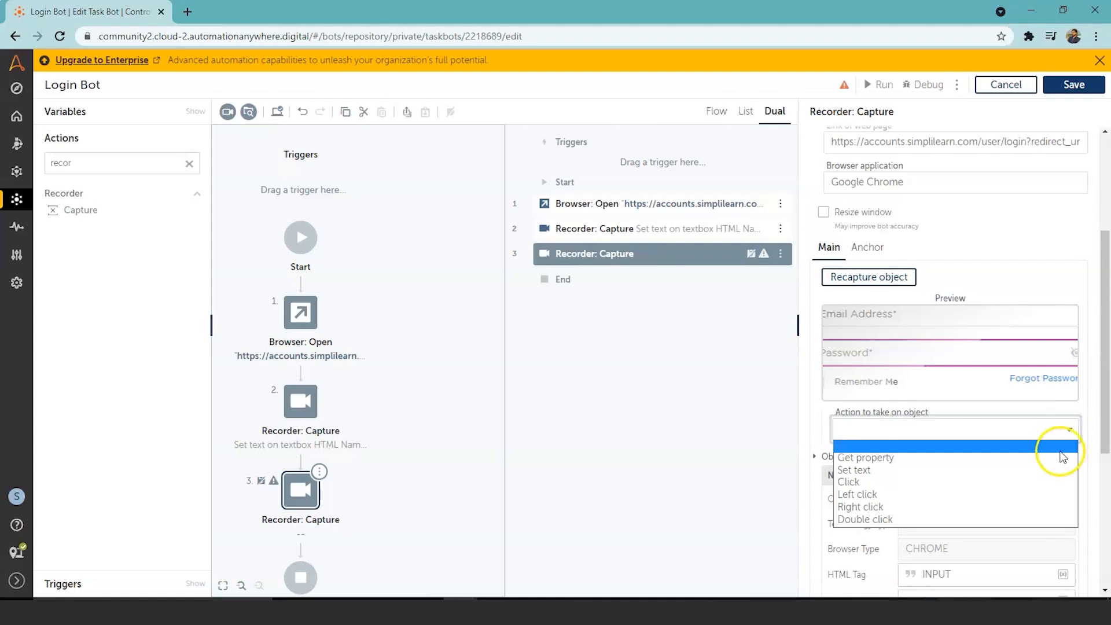
click(999, 480)
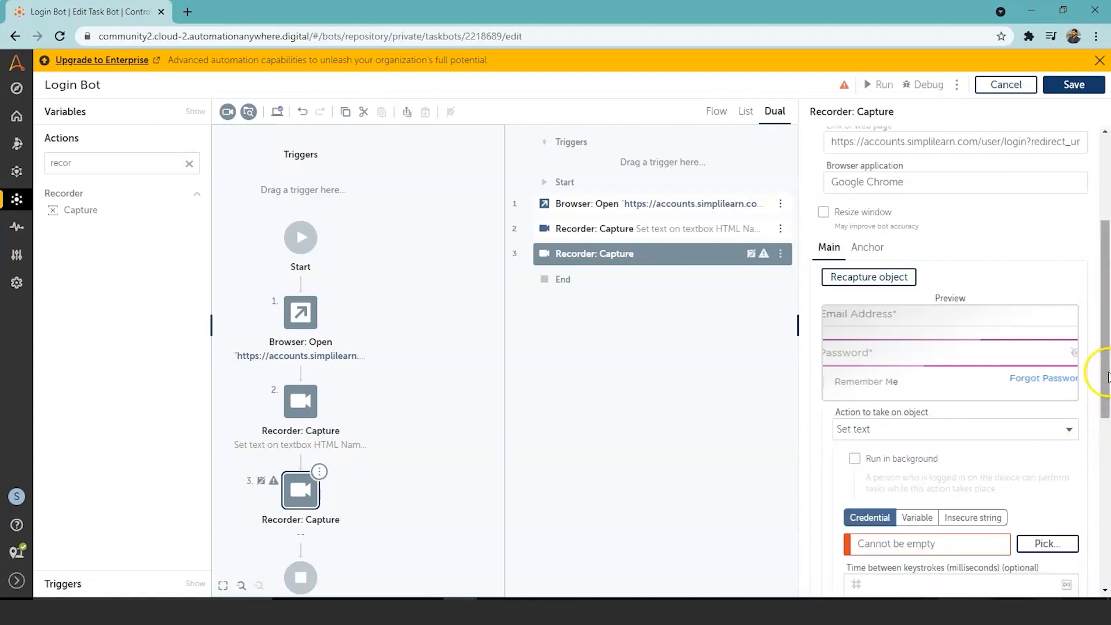
scroll(1107, 376, down, 1)
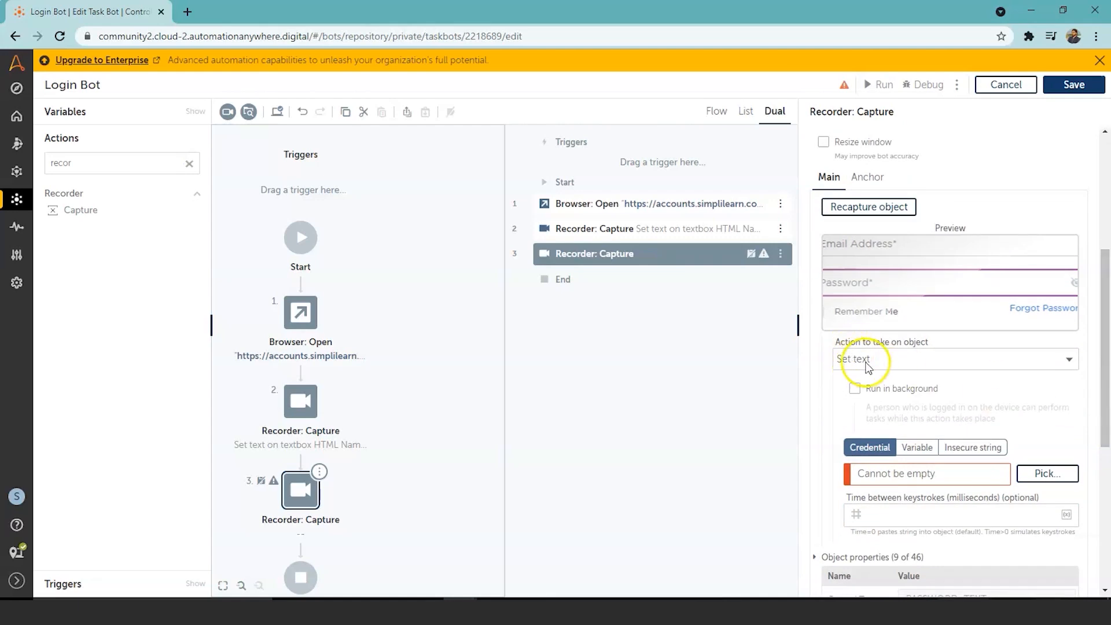
click(888, 473)
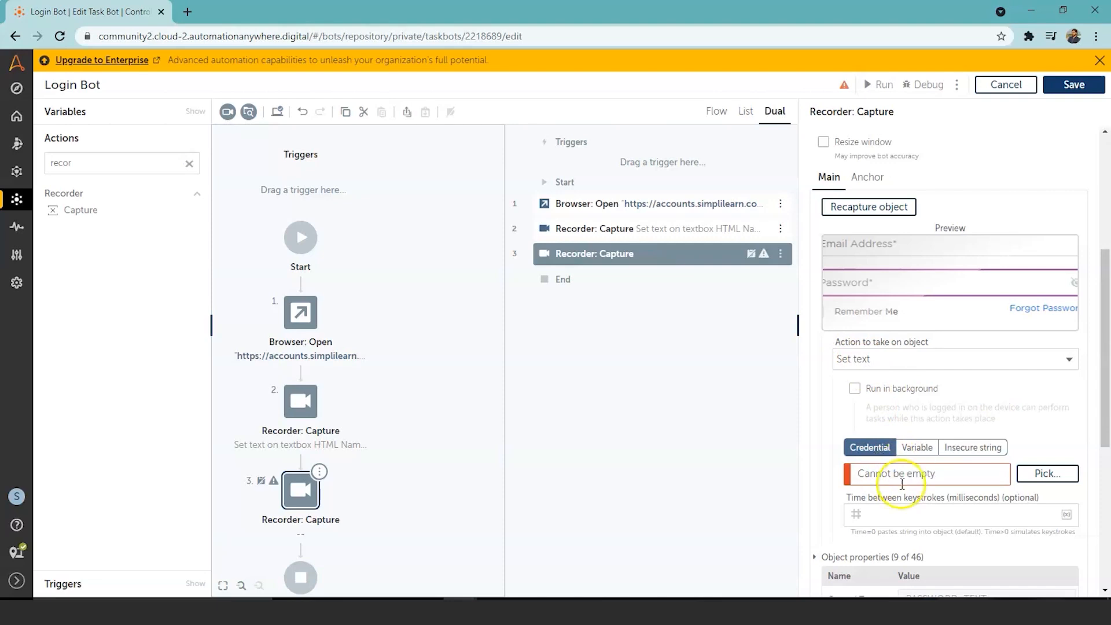
click(1038, 474)
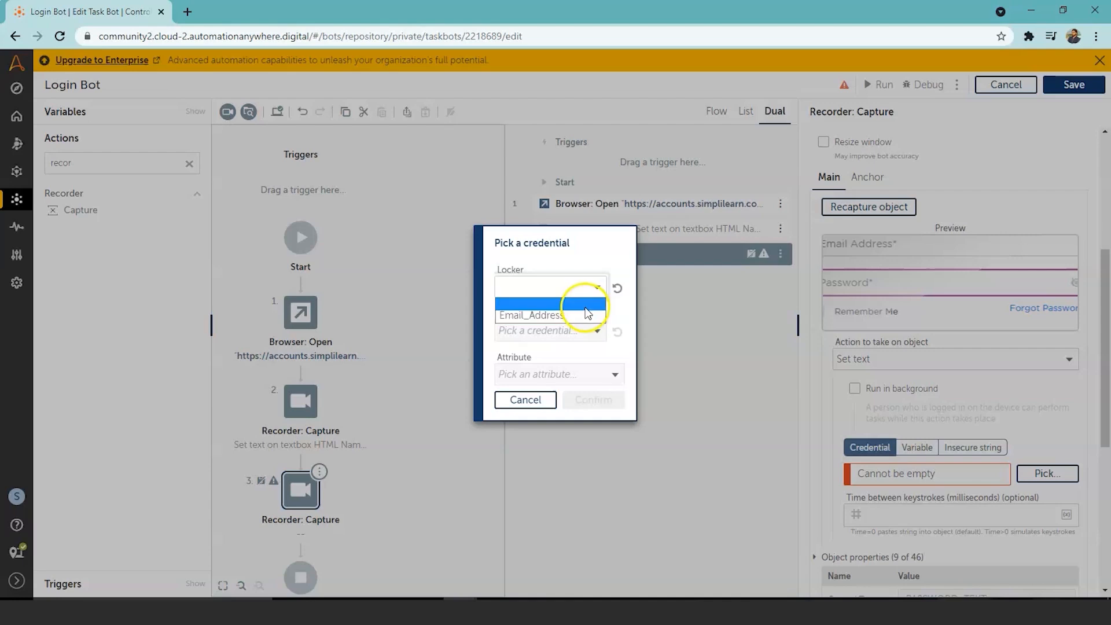
Step: Cancel the credential picker, save the bot, and start a new credential under Manage > Credentials
click(524, 399)
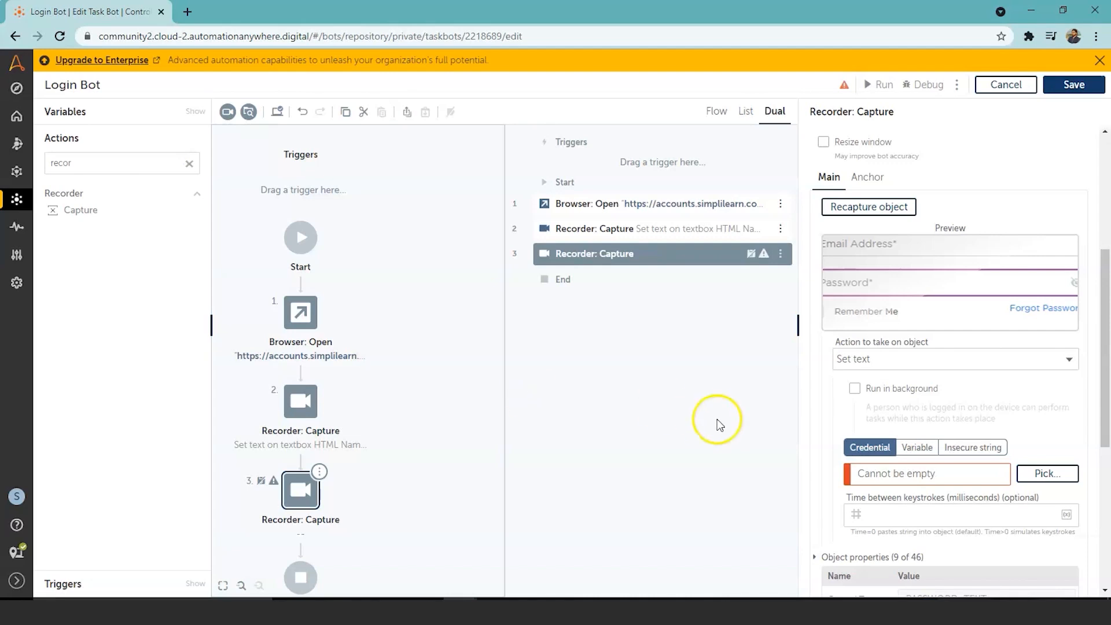
click(1089, 88)
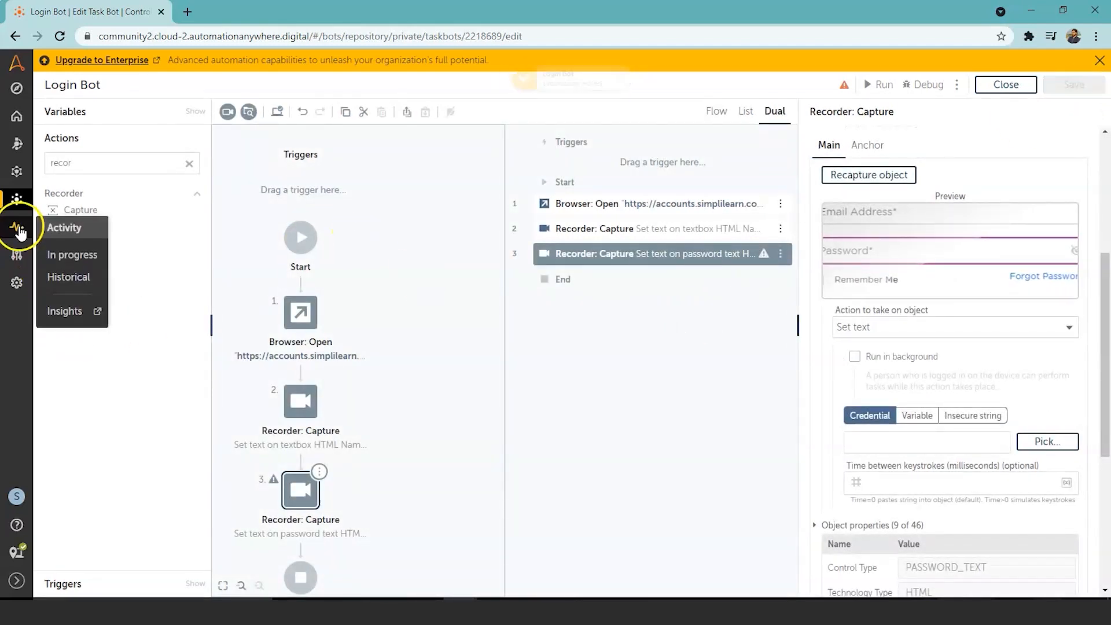
mouse_move(17, 253)
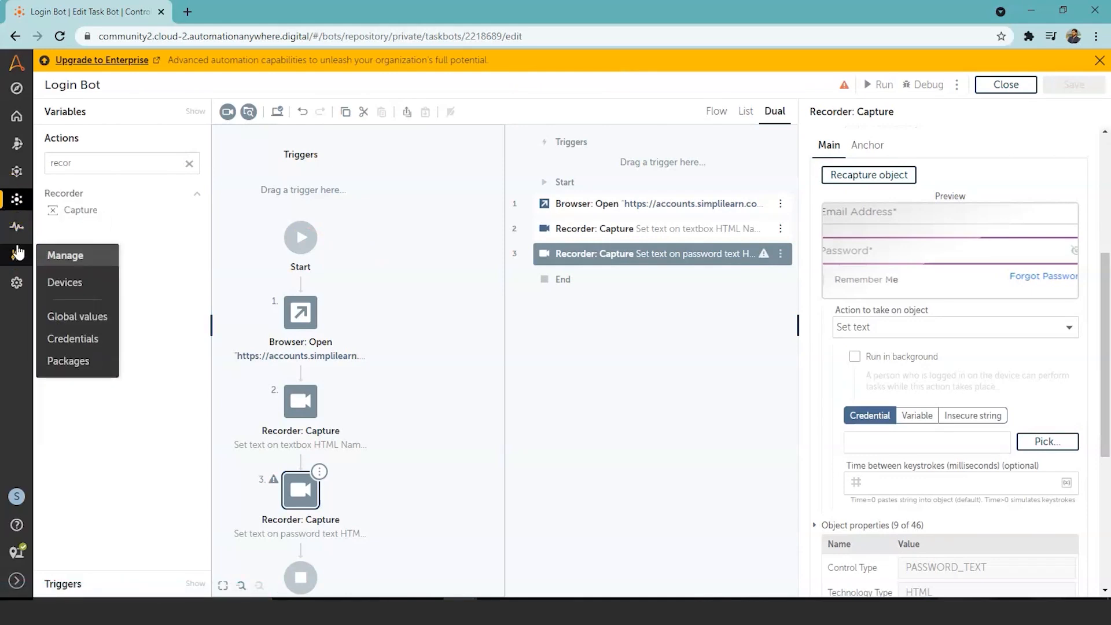
click(72, 340)
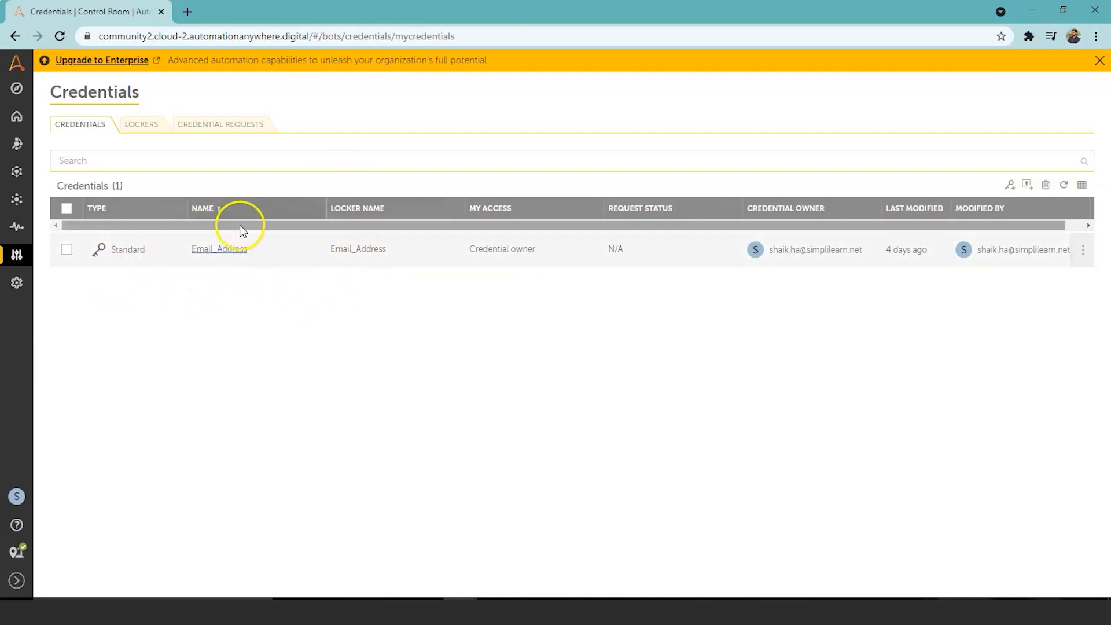
click(1008, 186)
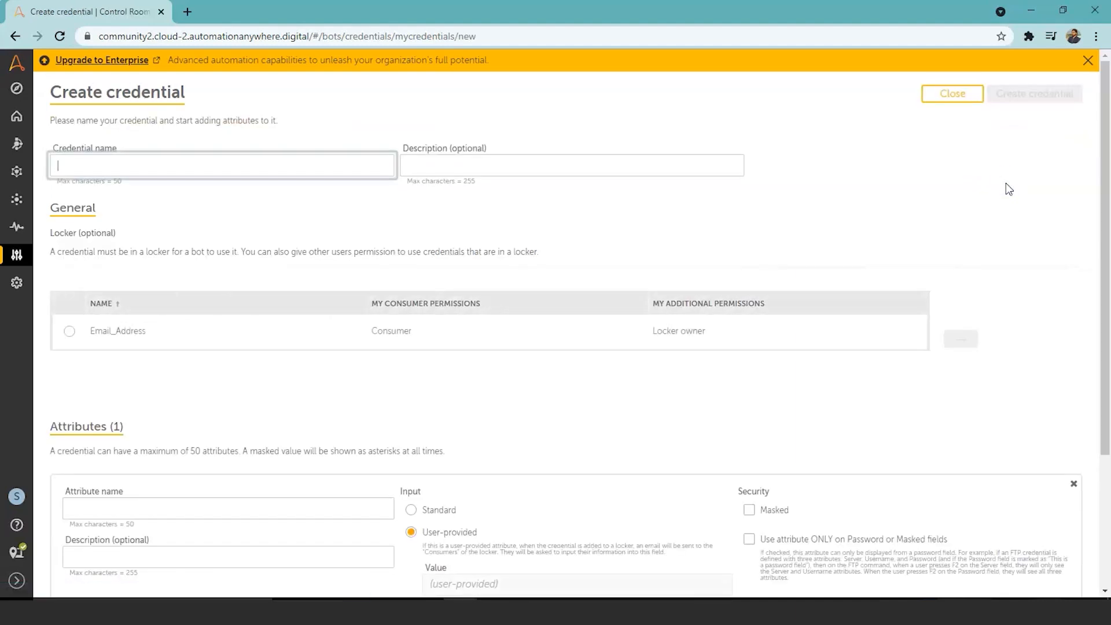
Step: Name the credential 'username' with a Standard email_address attribute holding the login e-mail, plus a second attribute
click(332, 174)
text(username)
click(528, 166)
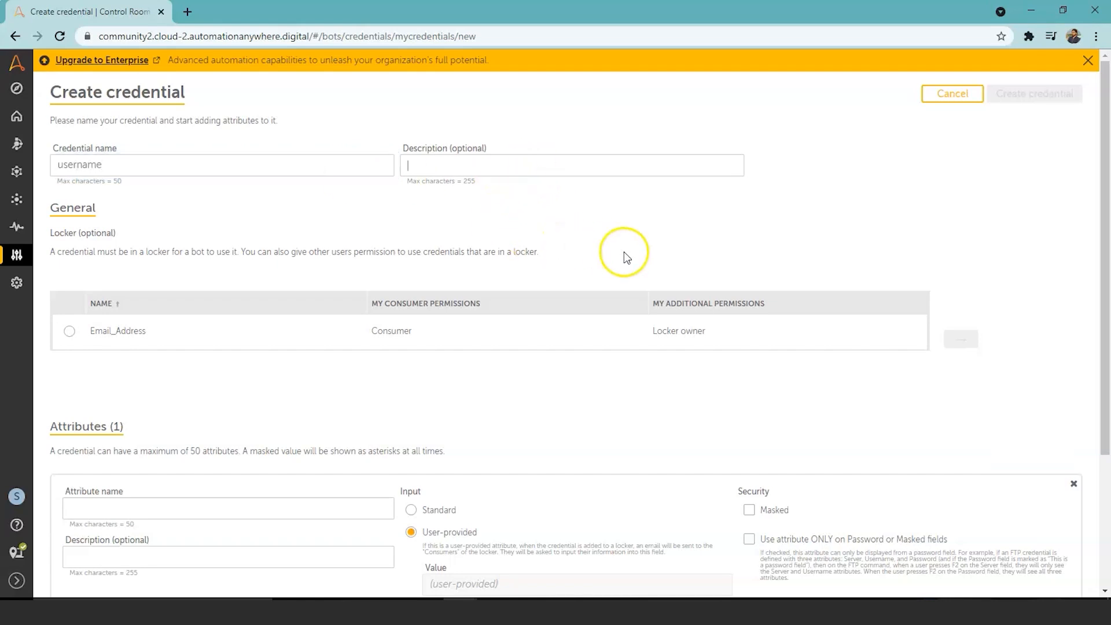
drag(1108, 130, 1108, 270)
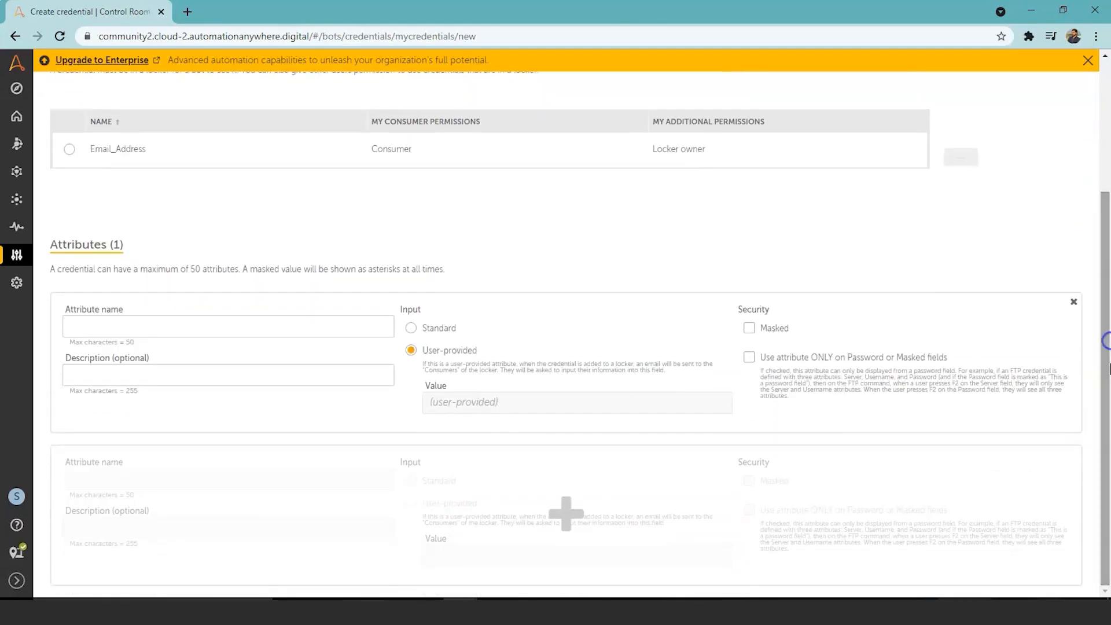
click(278, 321)
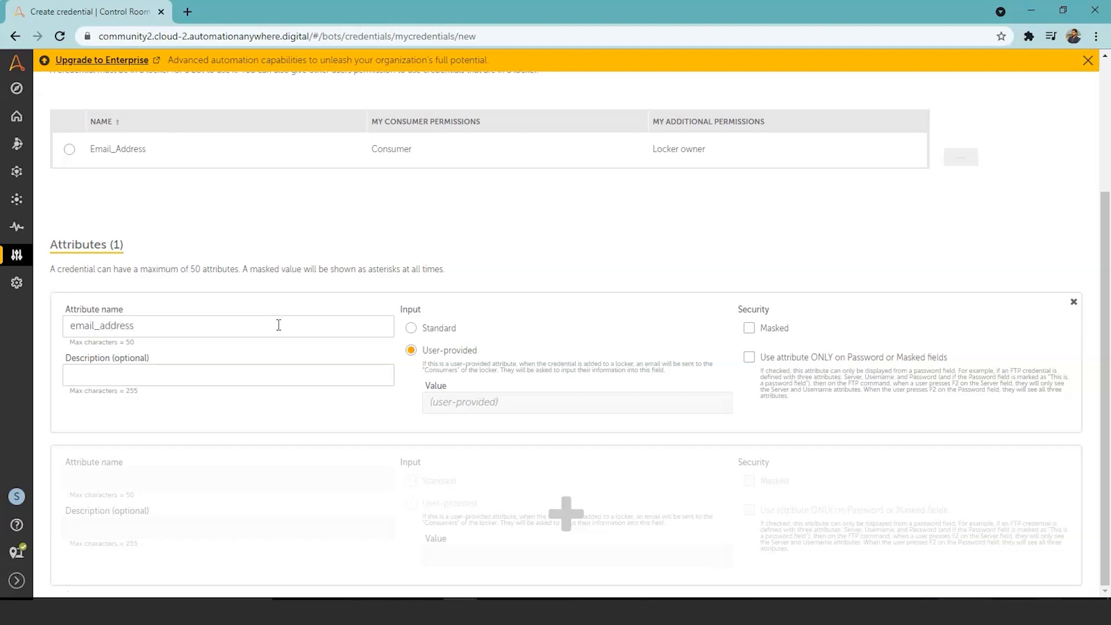
click(410, 329)
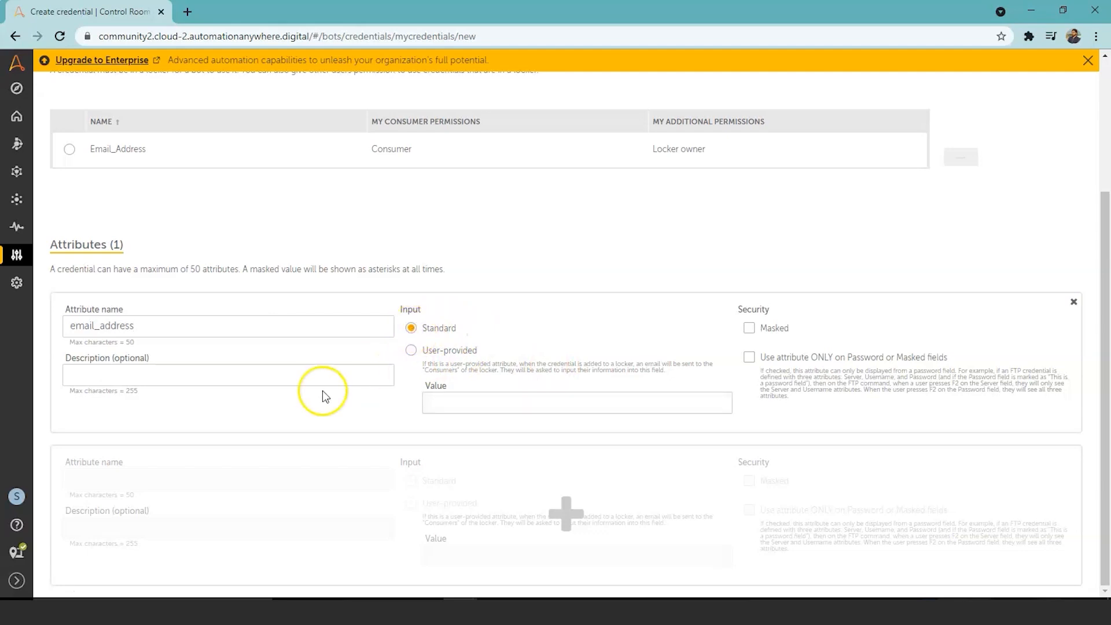
click(426, 402)
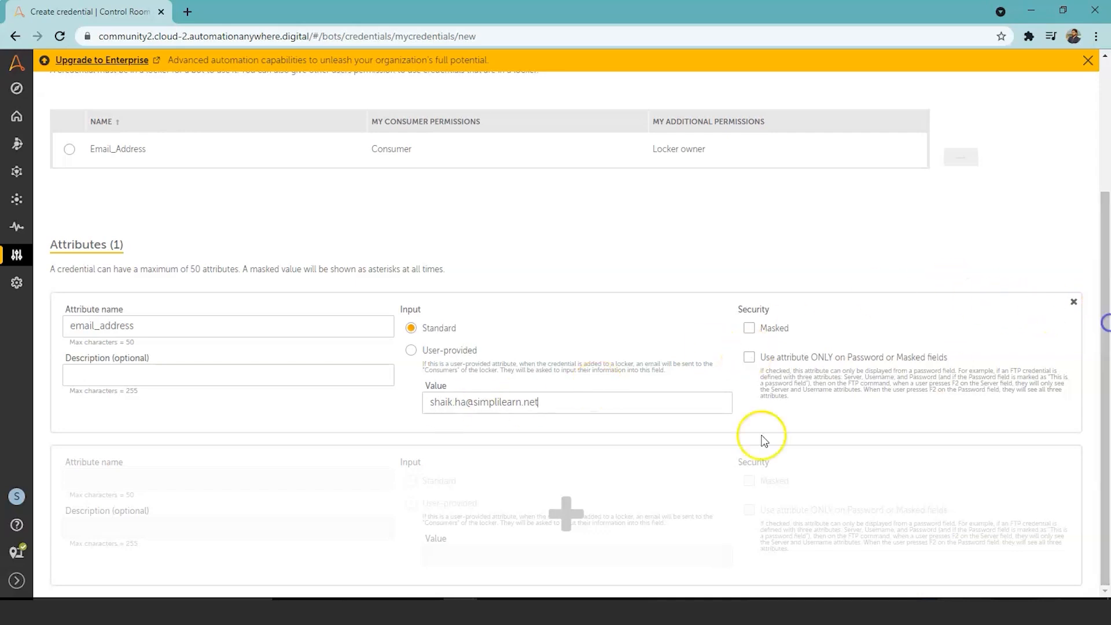
click(565, 517)
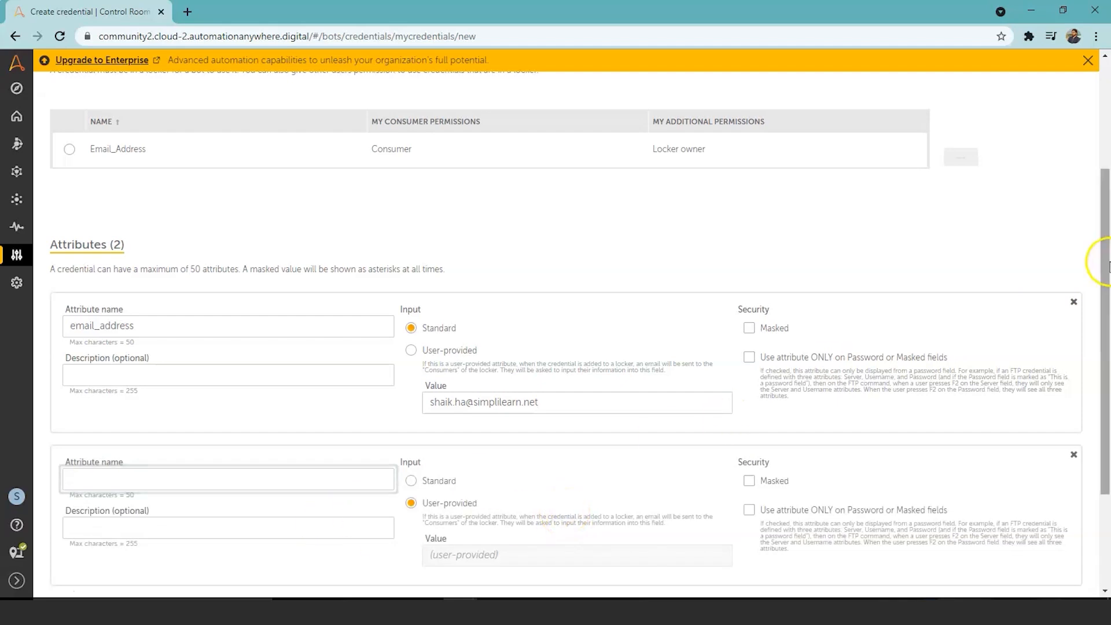
Step: Name the second attribute 'password', make it Standard and Masked, and enter the password value
drag(1103, 263, 1104, 319)
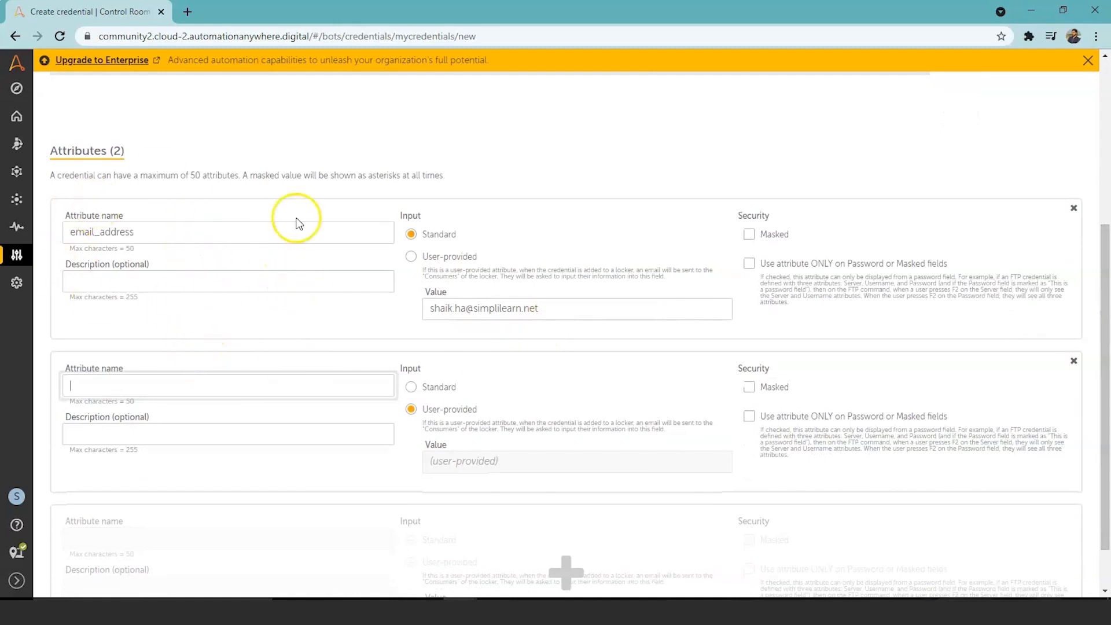
click(296, 383)
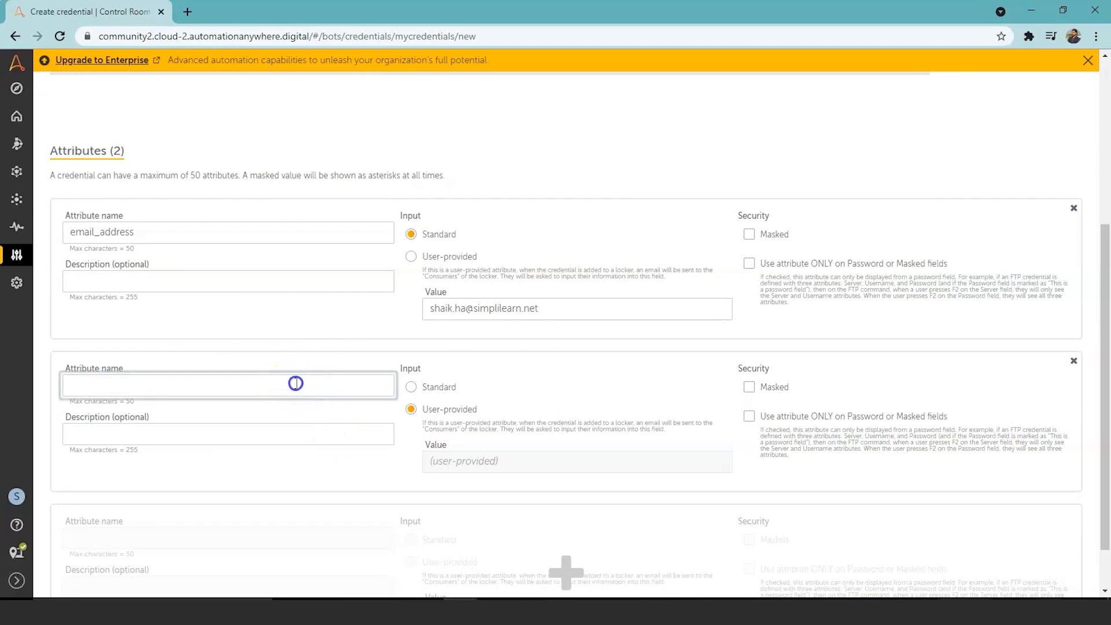
text(password)
click(410, 388)
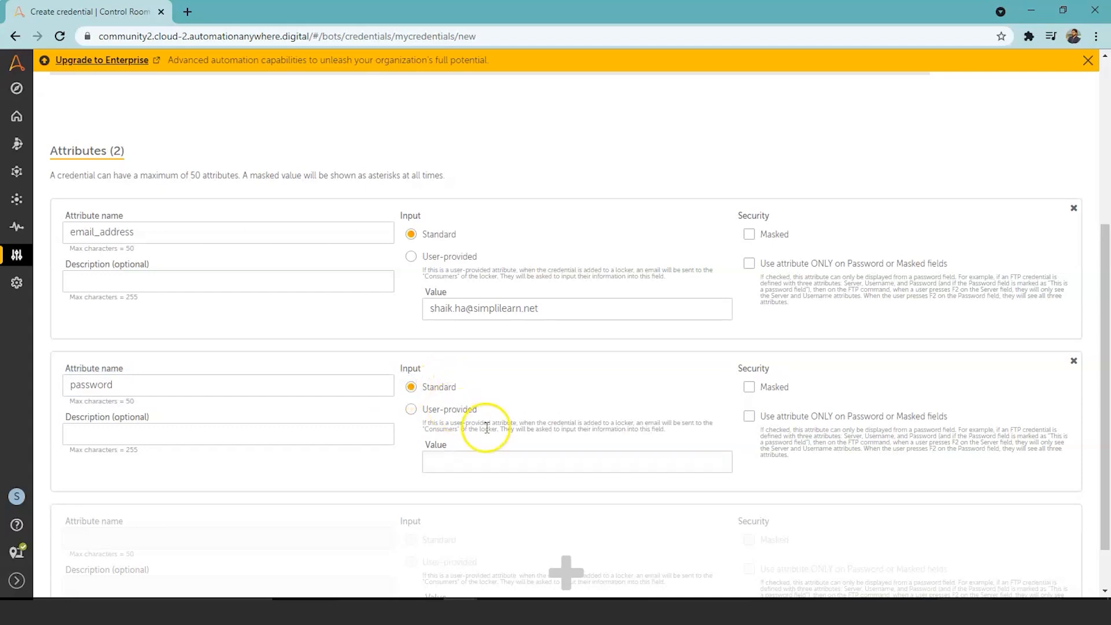
click(750, 387)
click(664, 463)
text(s)
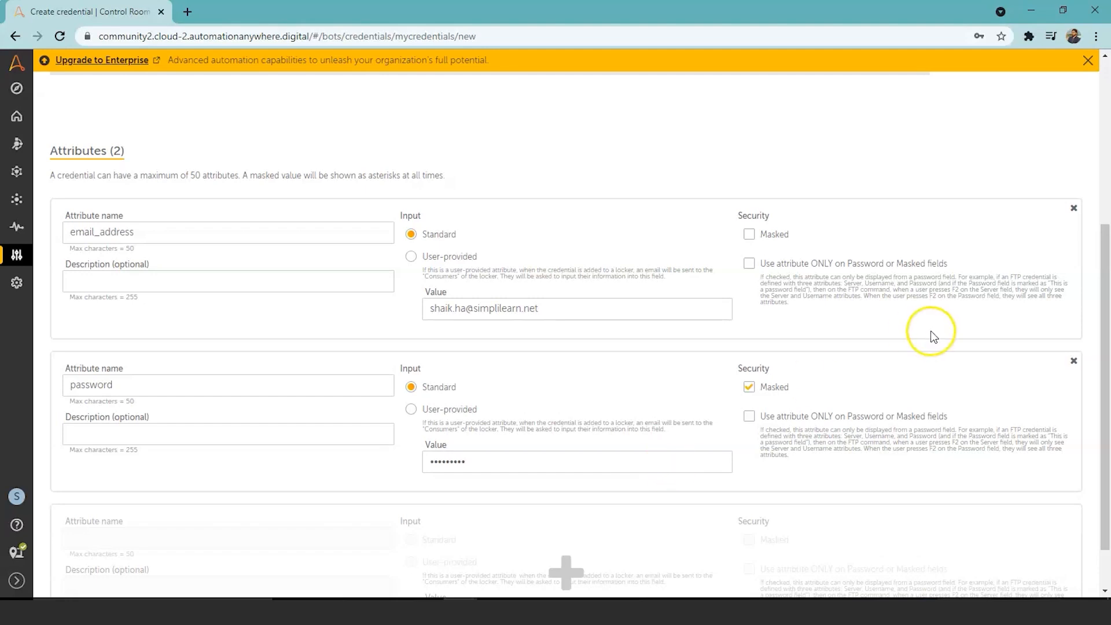
Step: Discard the draft credential, returning to the Credentials list with only Email_Address
drag(1106, 246, 1106, 483)
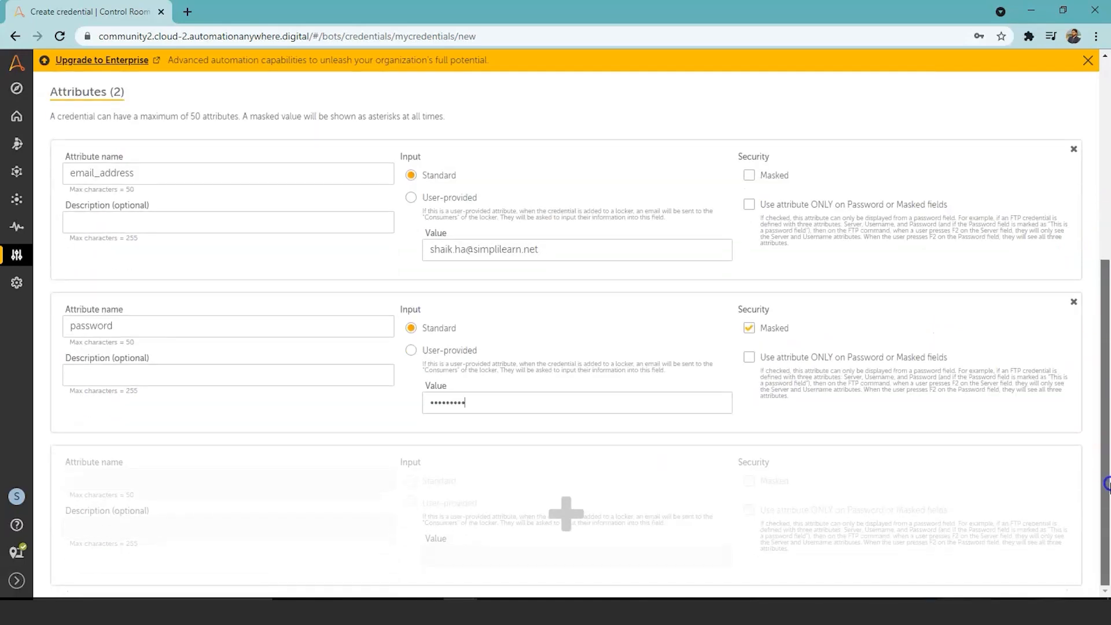
drag(1103, 454, 1099, 237)
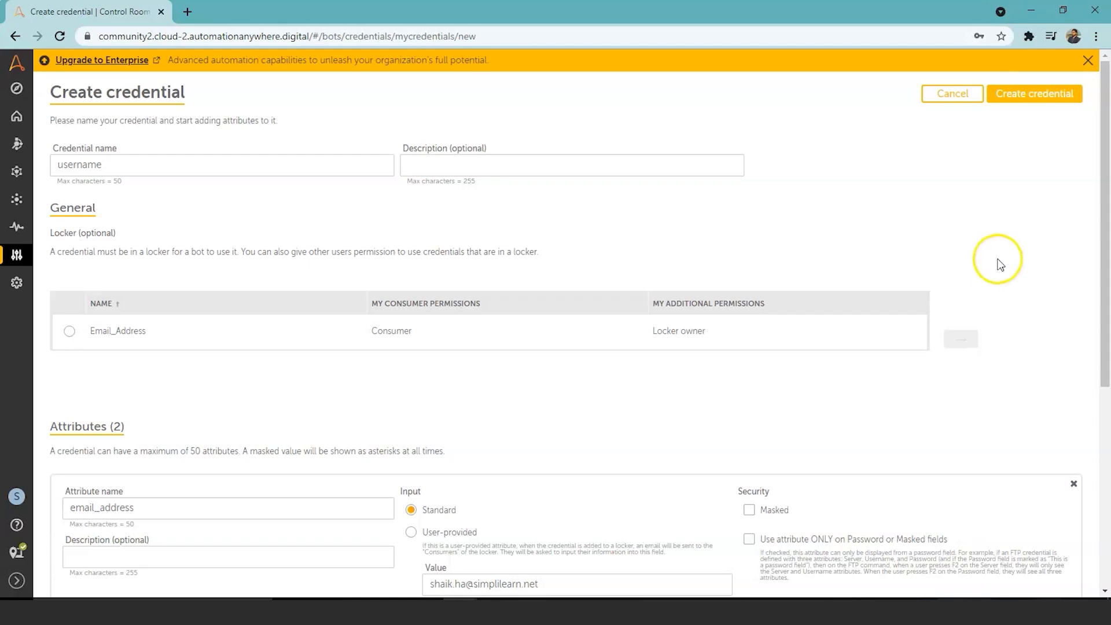
drag(1107, 230, 1104, 191)
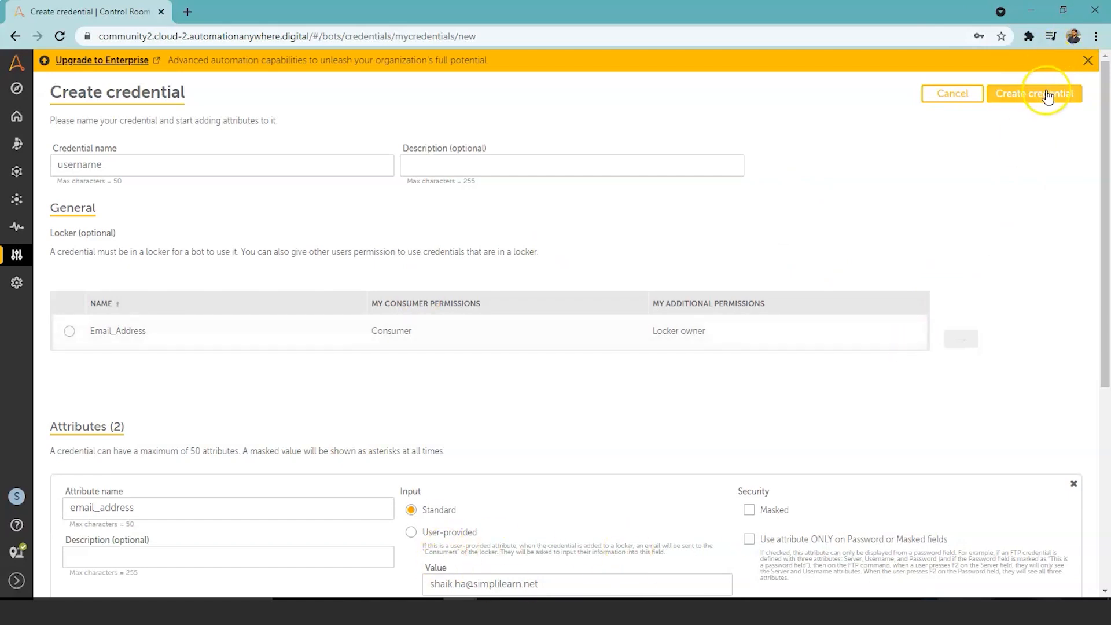
click(960, 97)
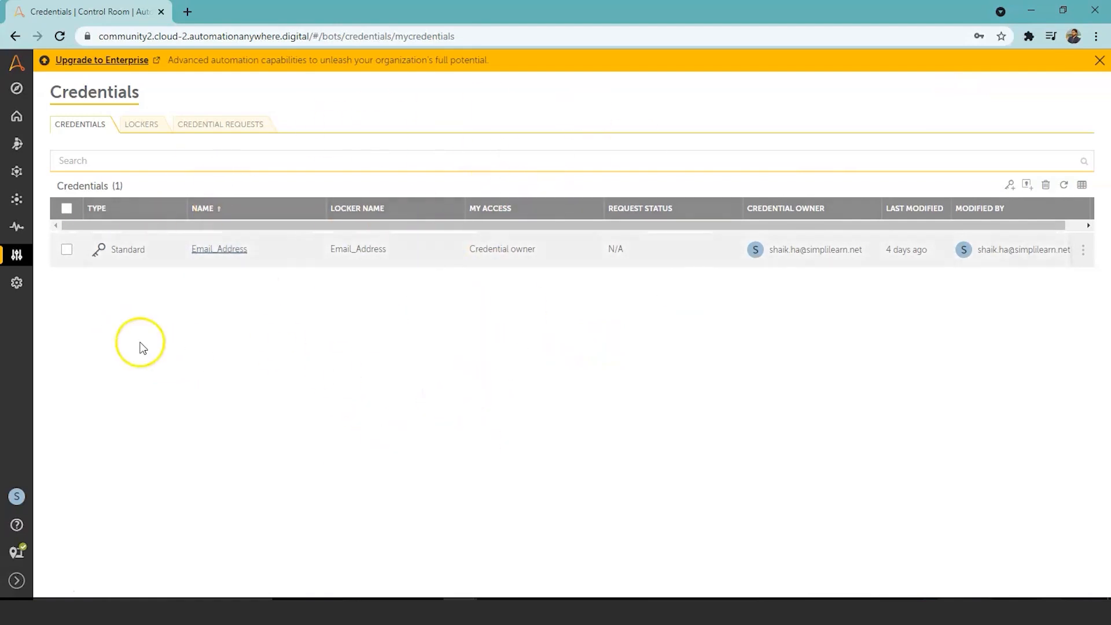
Step: Switch to the Lockers tab to see the single Email_Address locker
mouse_move(15, 256)
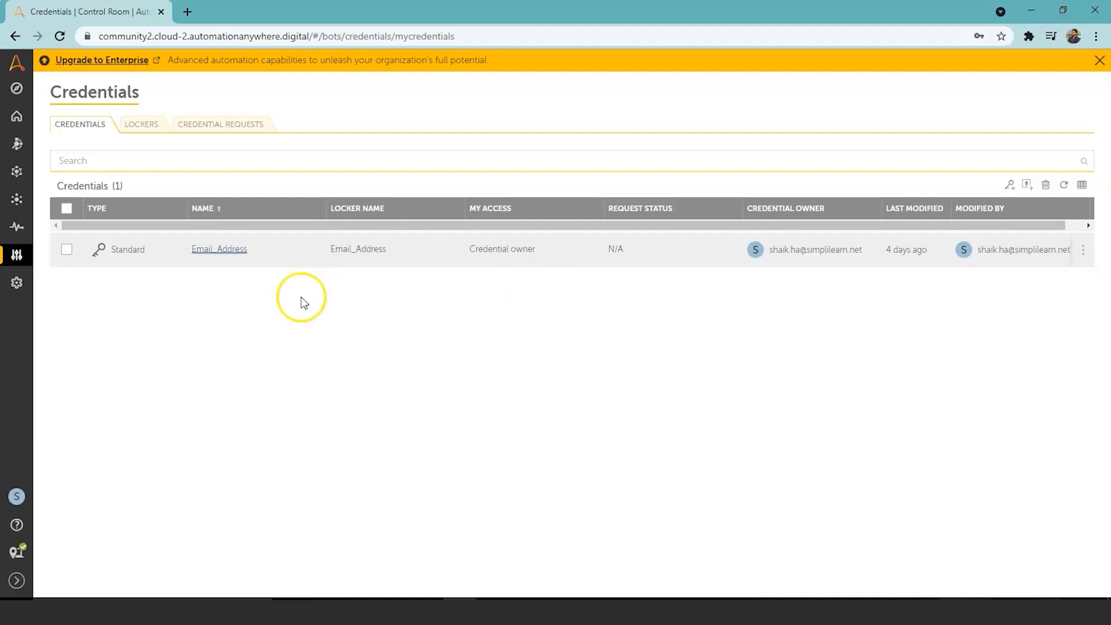
click(139, 125)
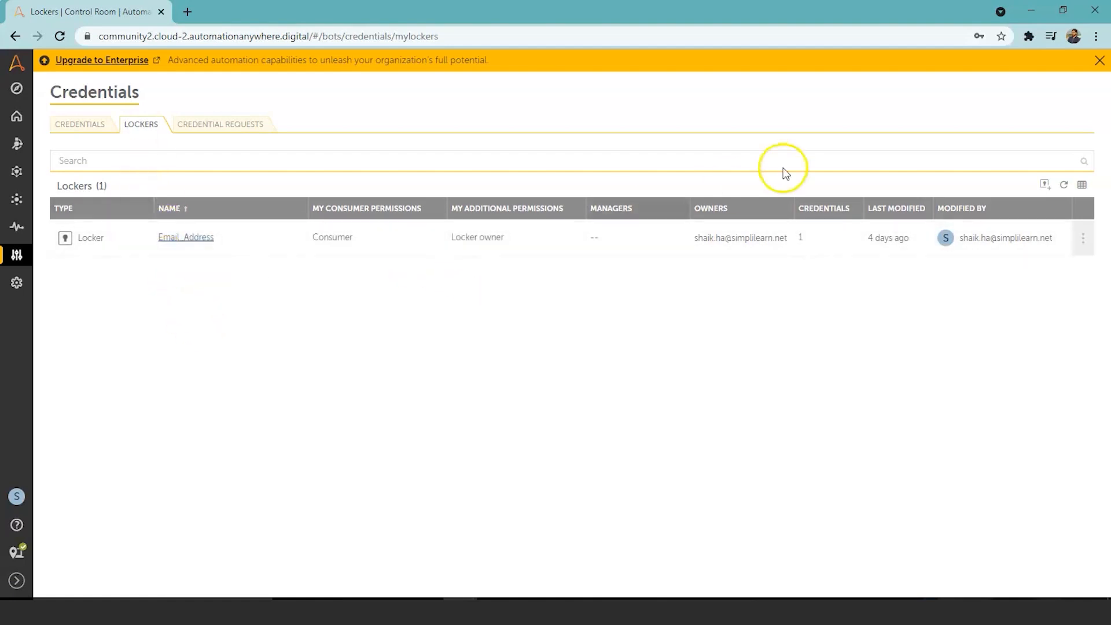
Step: Start a new locker named 'Username' and try adding the Email_Address credential
click(1049, 185)
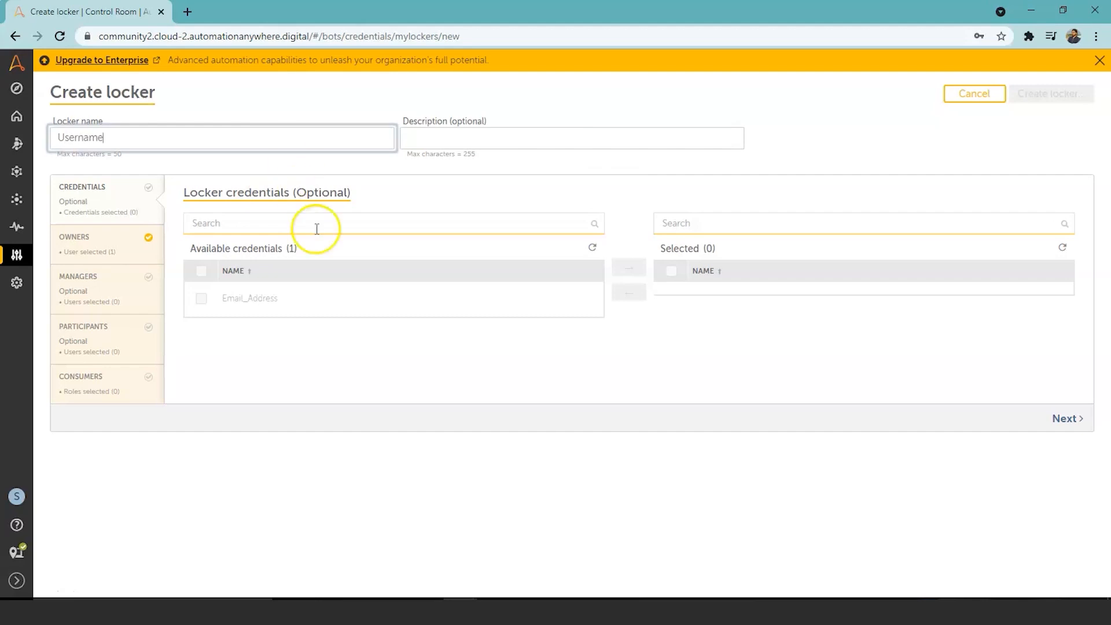
click(117, 200)
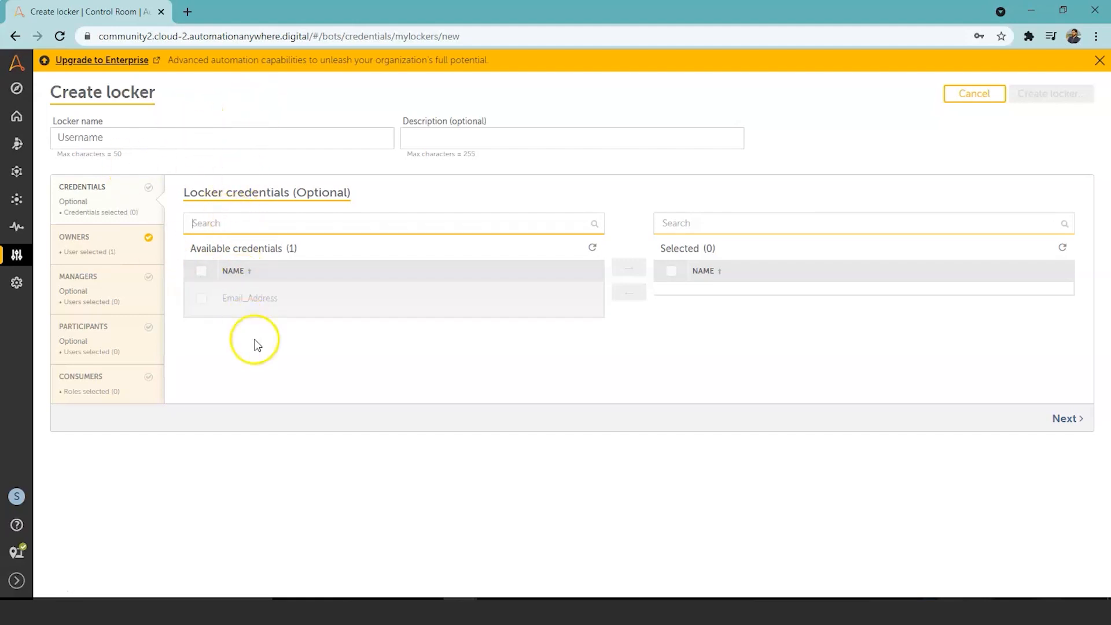
click(204, 305)
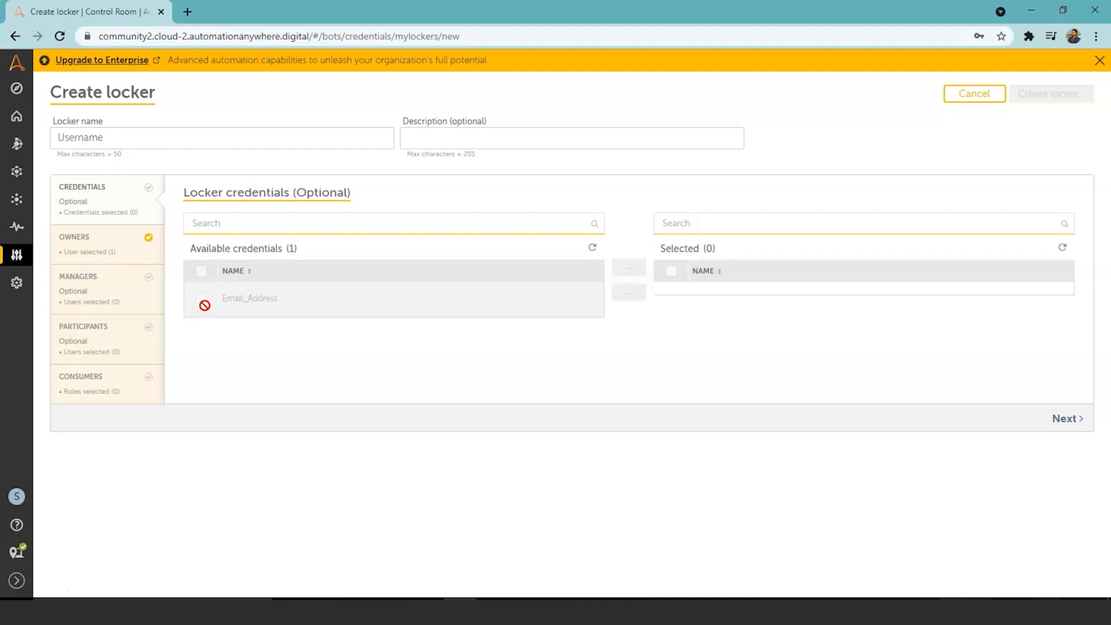
click(629, 298)
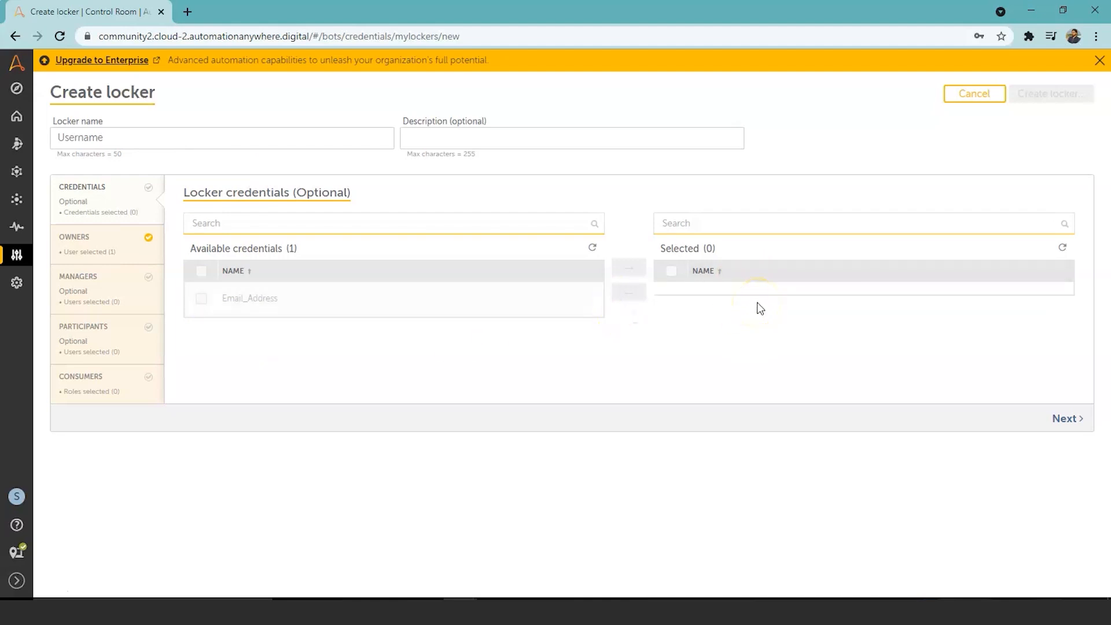
click(894, 225)
click(774, 299)
Step: Review the locker's owners, managers and participants, and add CE_user as a consumer
click(81, 249)
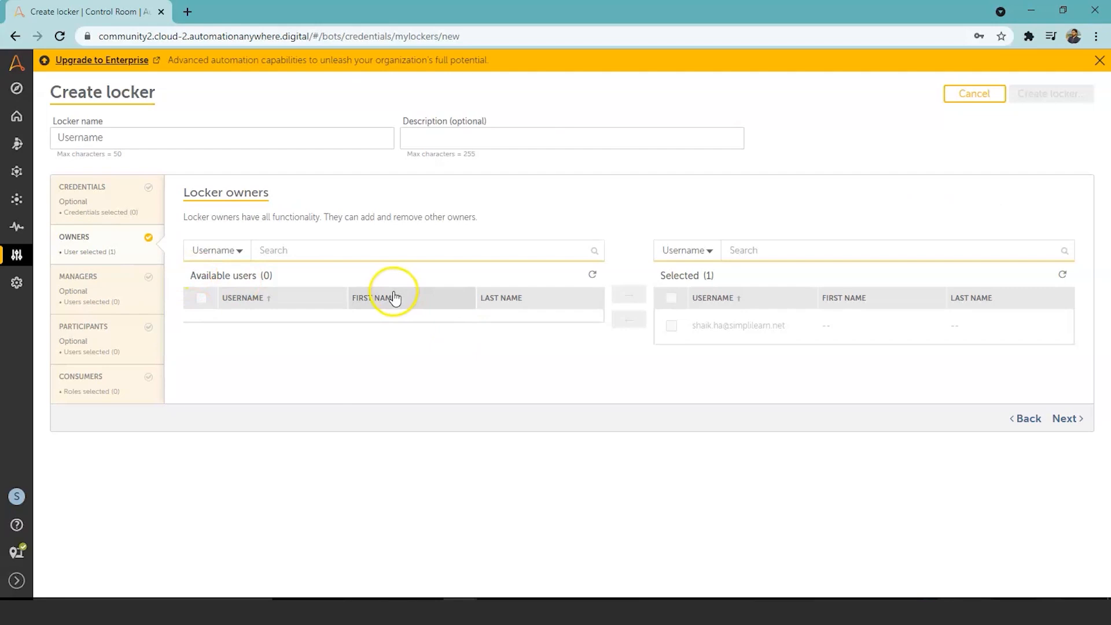
click(101, 279)
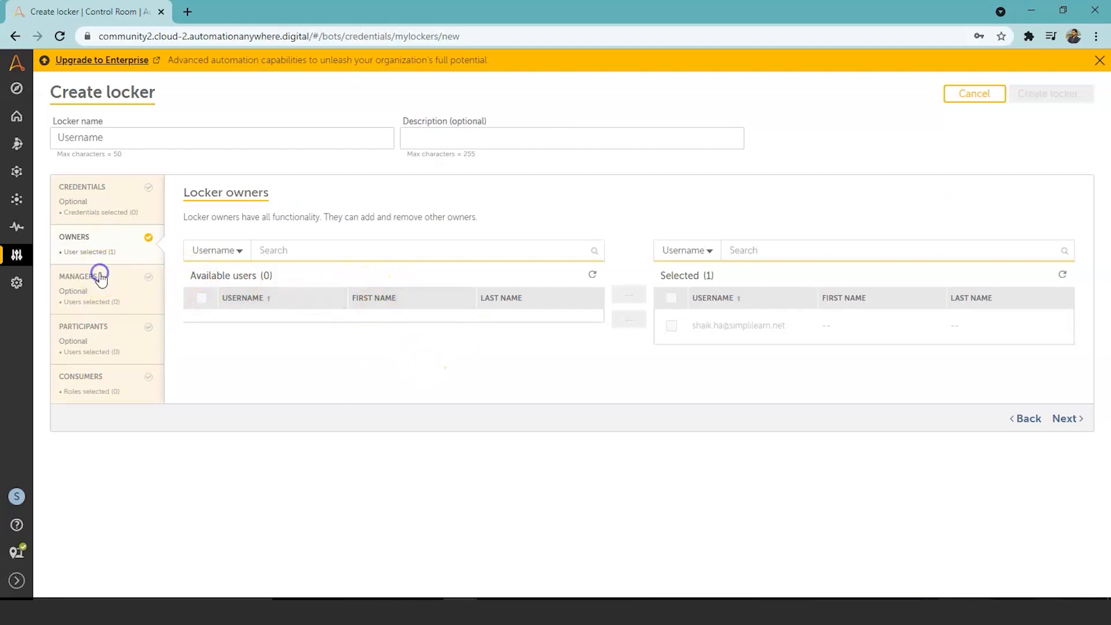
click(113, 329)
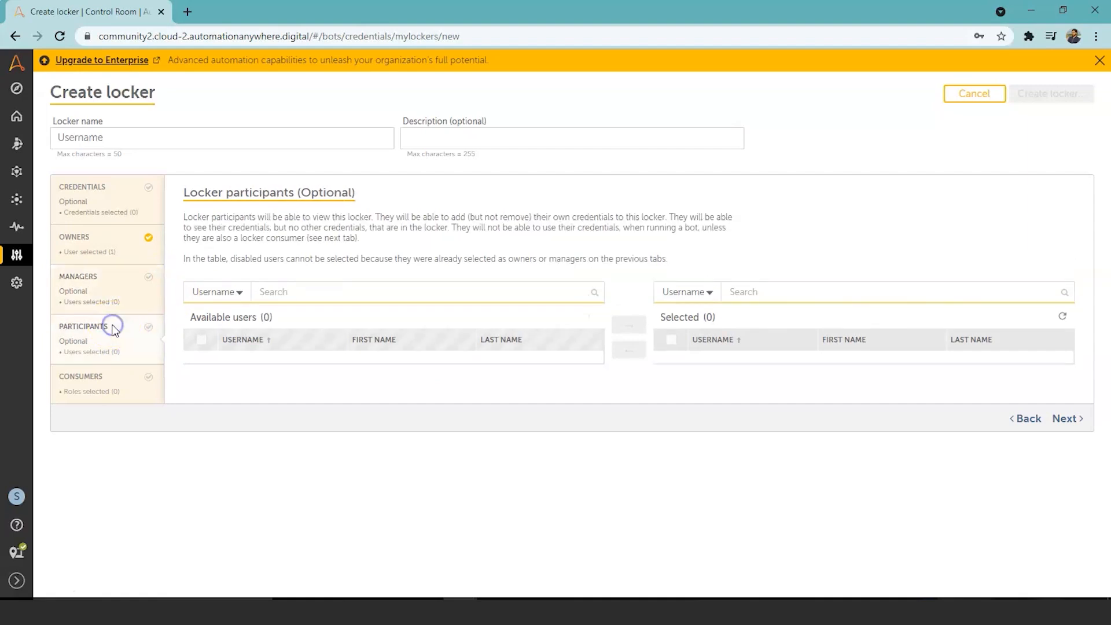
click(101, 385)
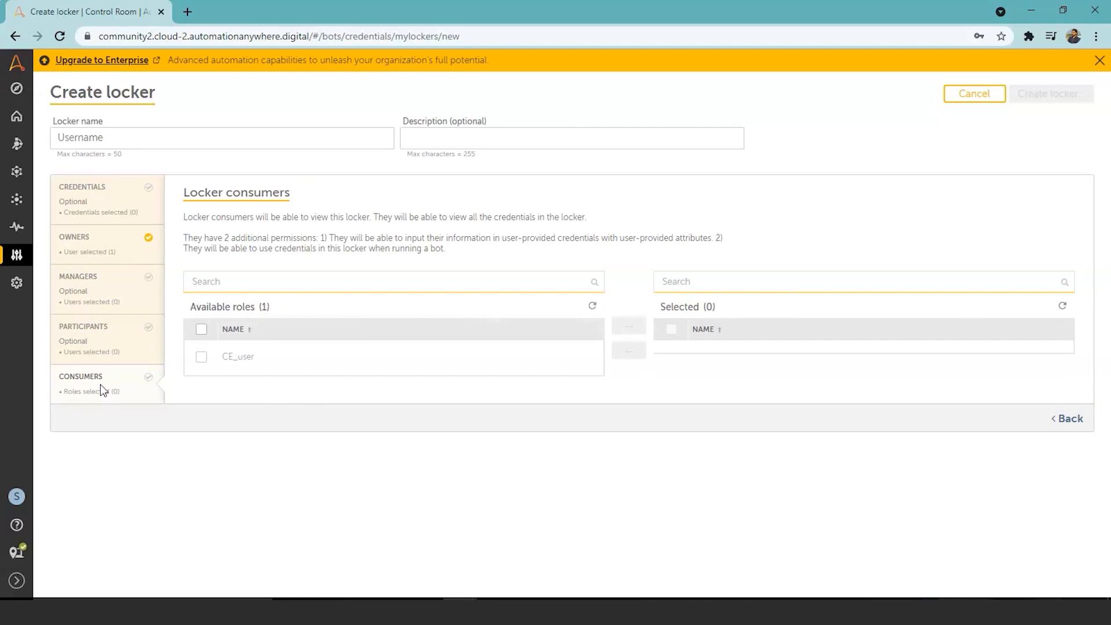
click(202, 357)
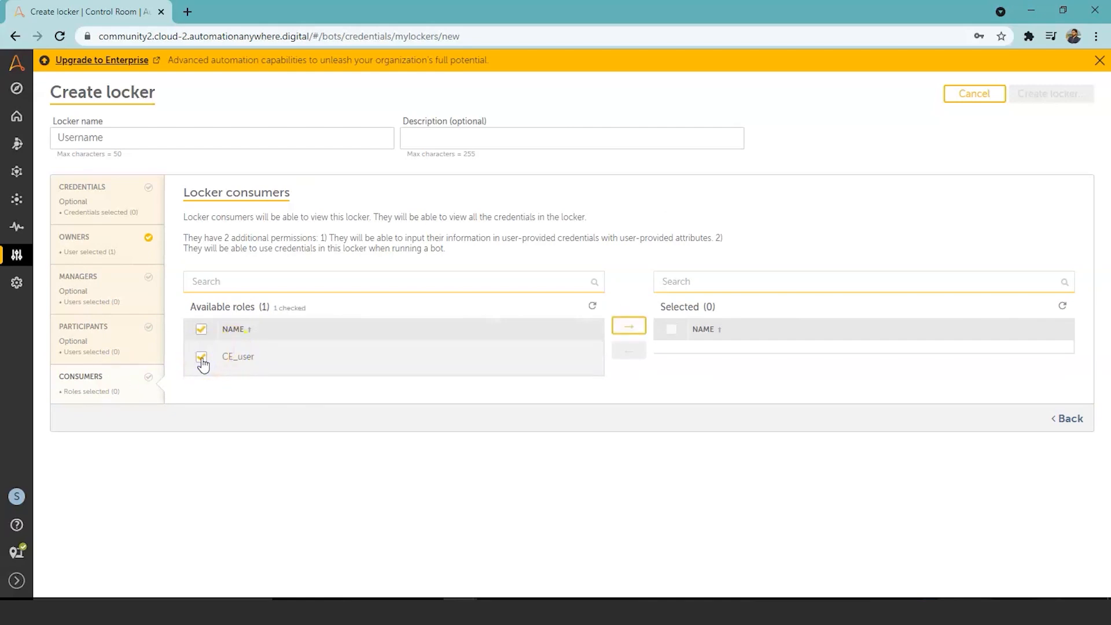
click(232, 364)
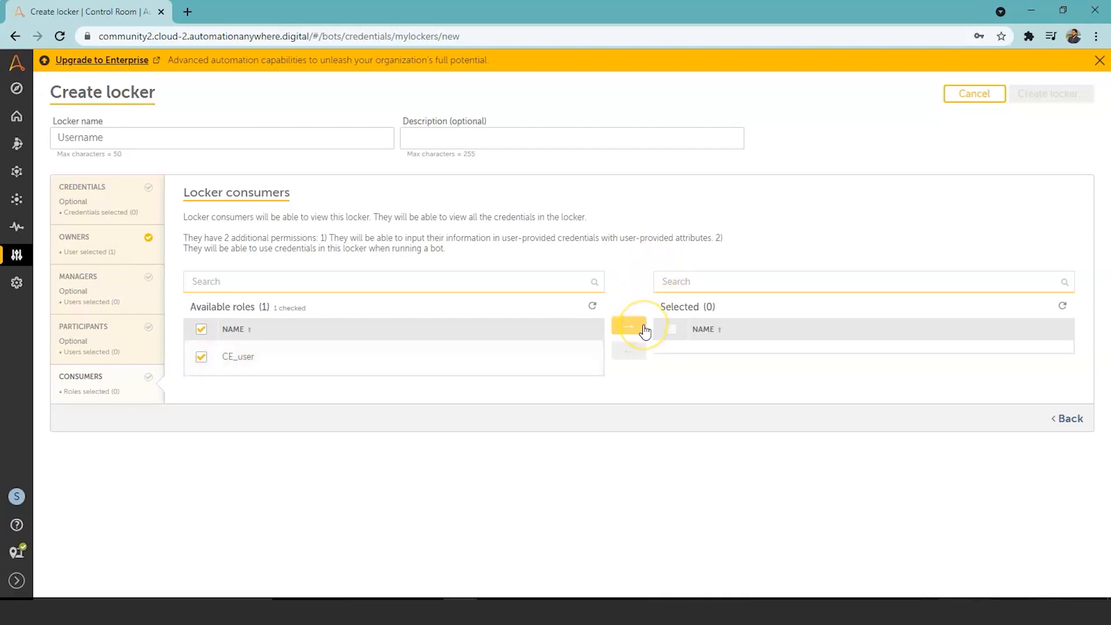
click(624, 358)
Step: Discard the unsaved locker and go to the Automation bots list
click(16, 204)
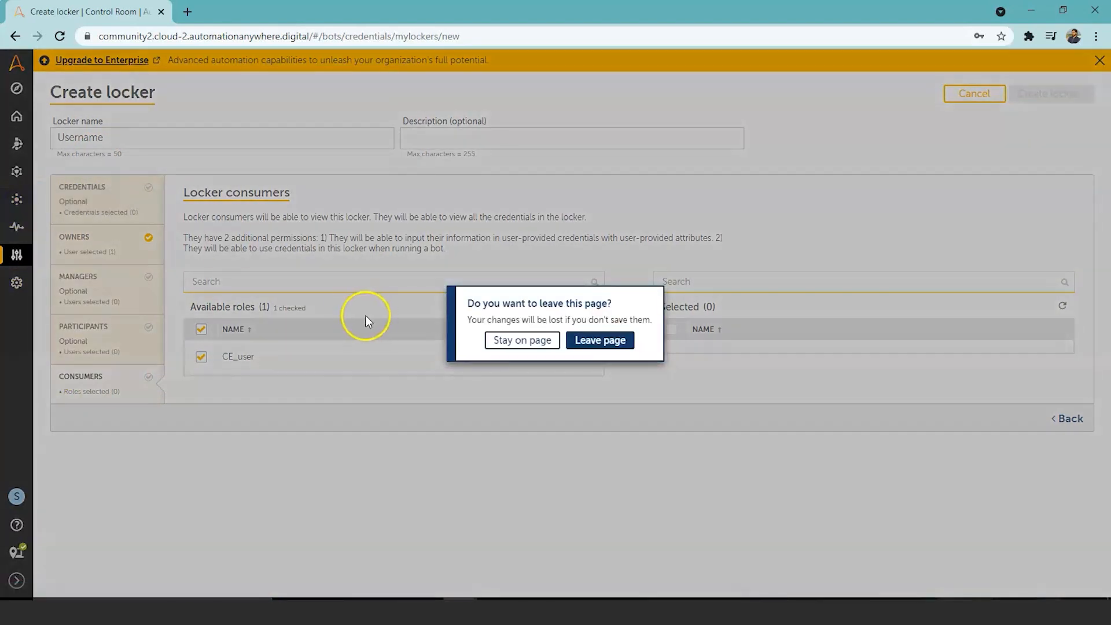
click(522, 340)
click(17, 199)
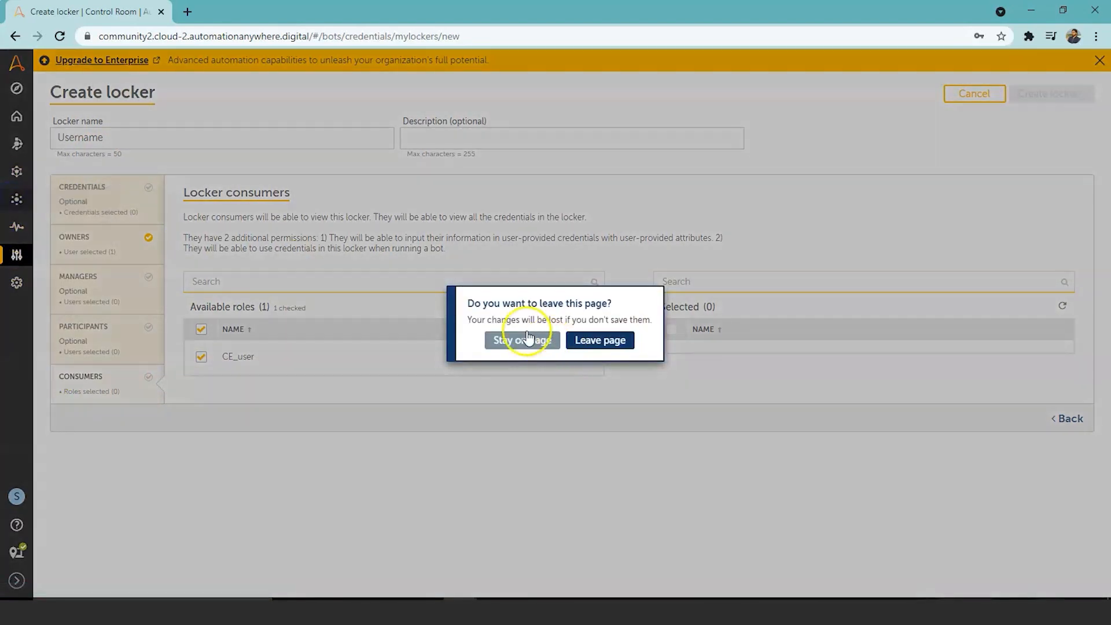
click(597, 339)
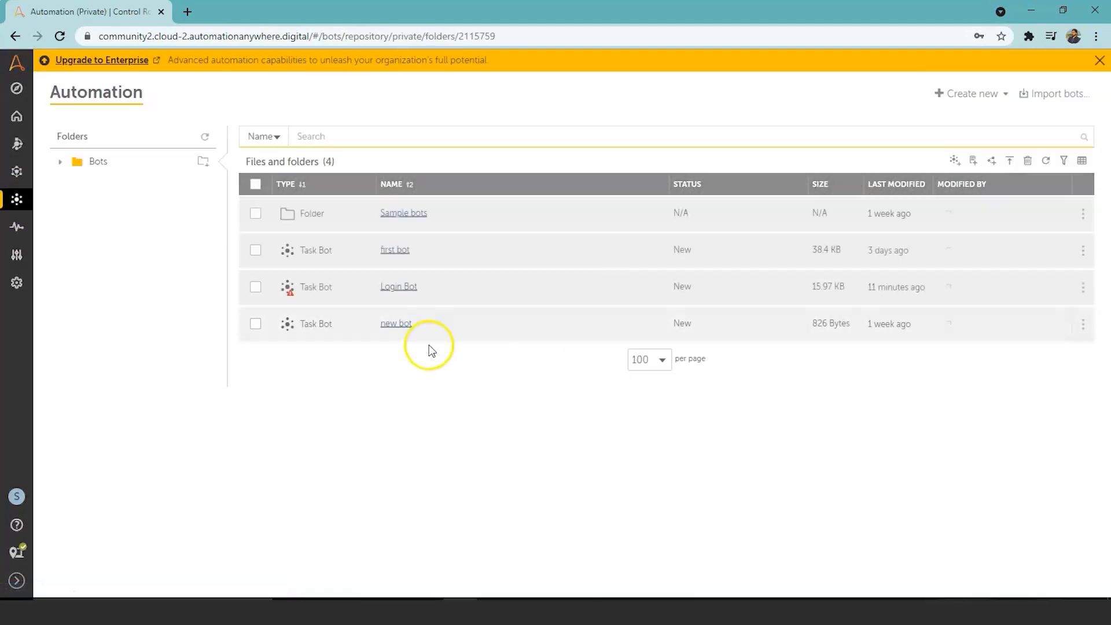
click(395, 286)
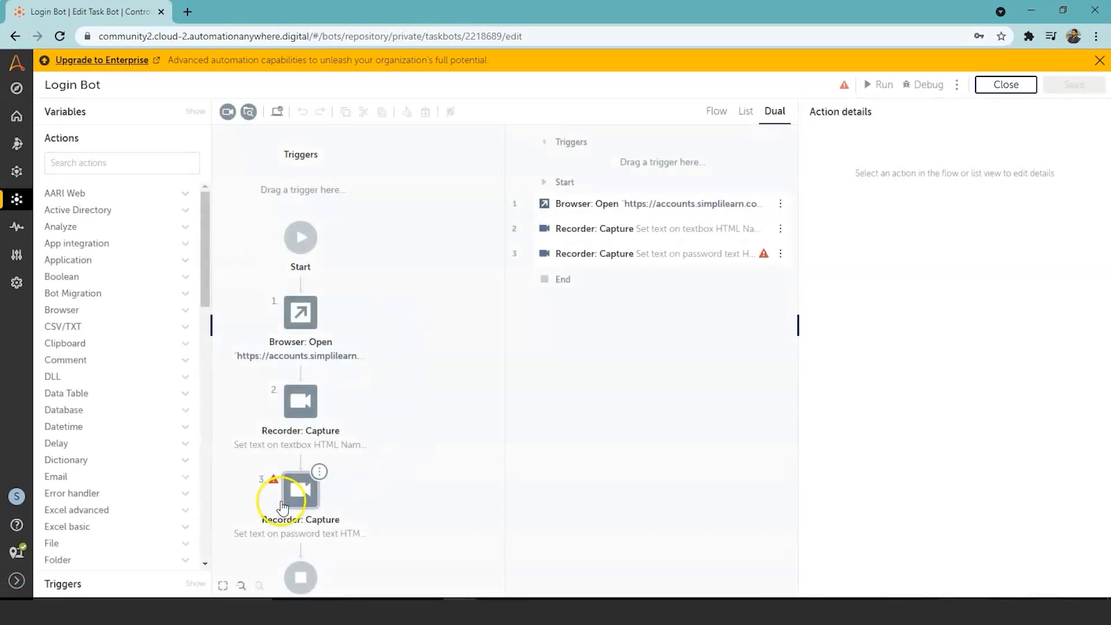
click(299, 493)
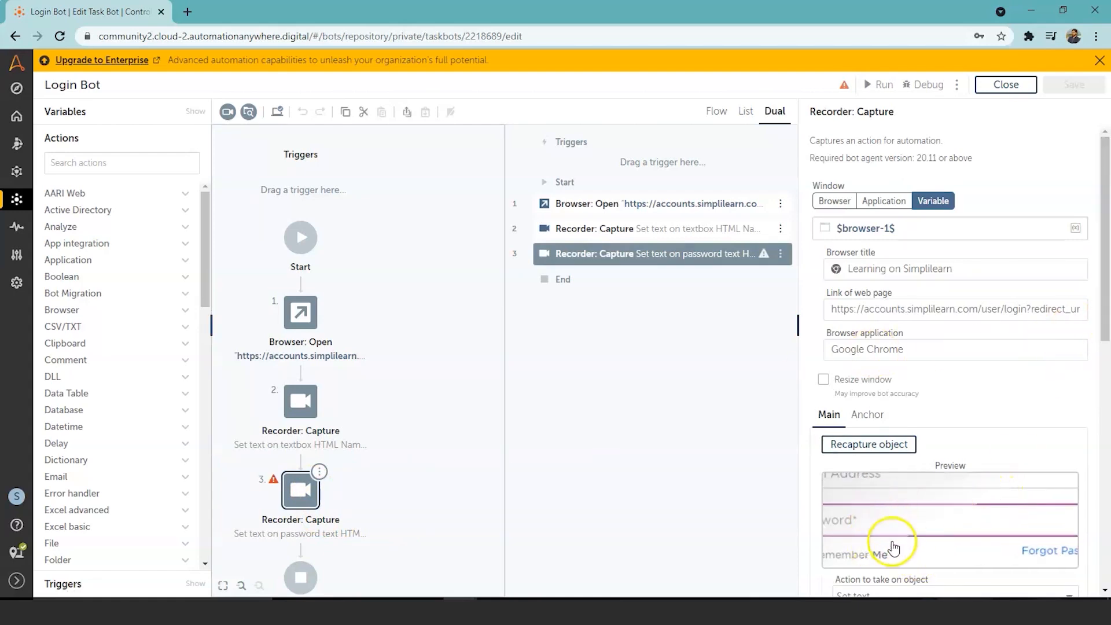
drag(1104, 340, 1106, 409)
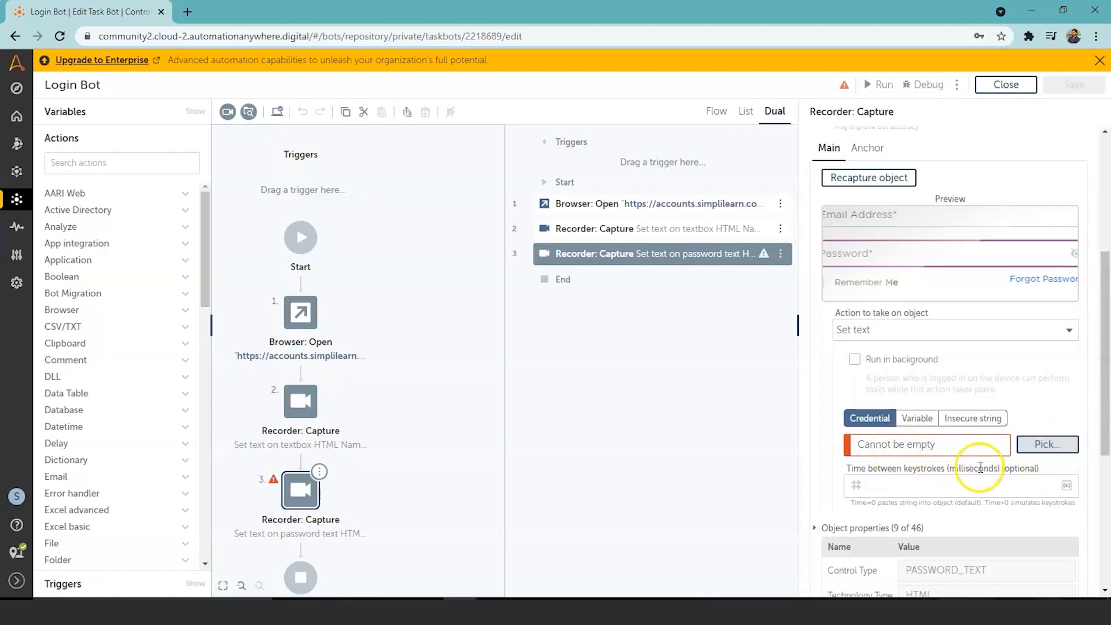
Step: Set step 3's value to the Password attribute of the Email_Address locker credential
click(1052, 449)
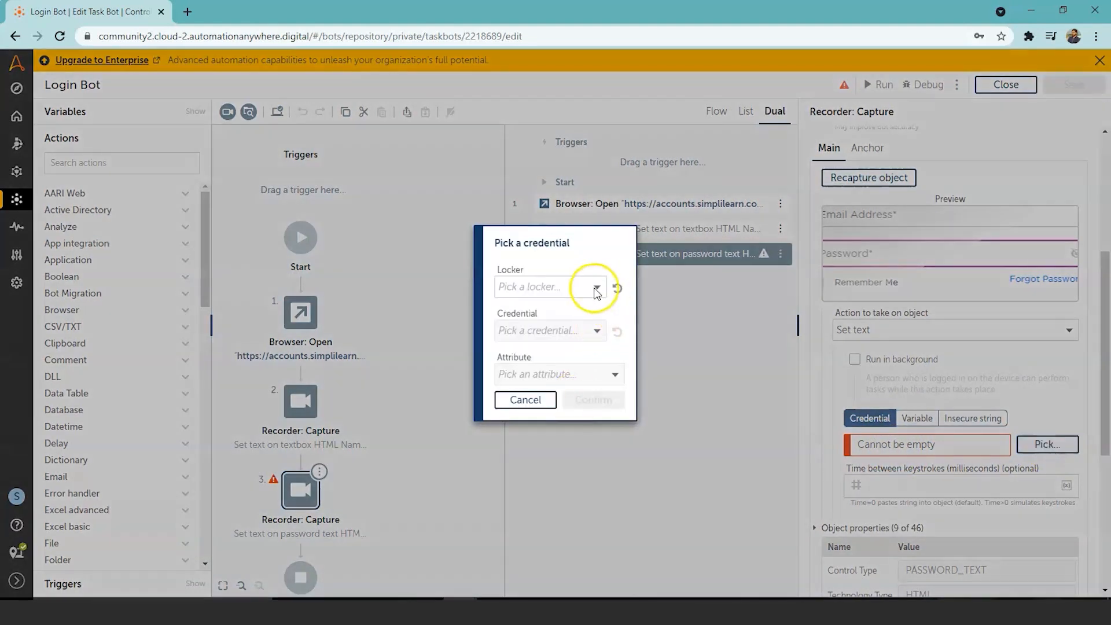
click(594, 289)
click(579, 314)
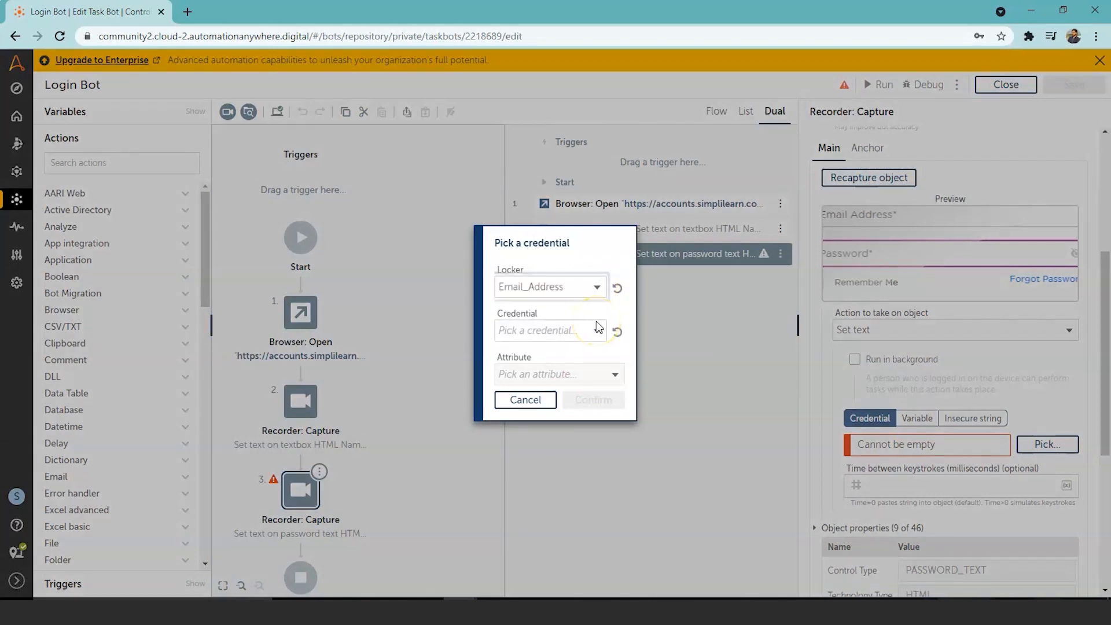
click(598, 332)
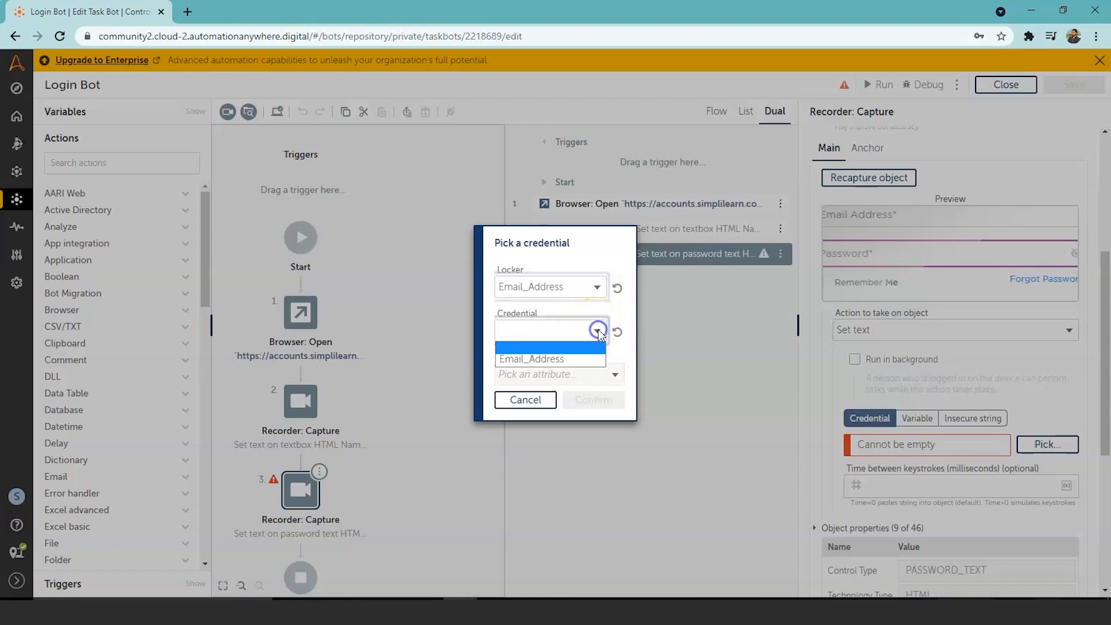
click(586, 364)
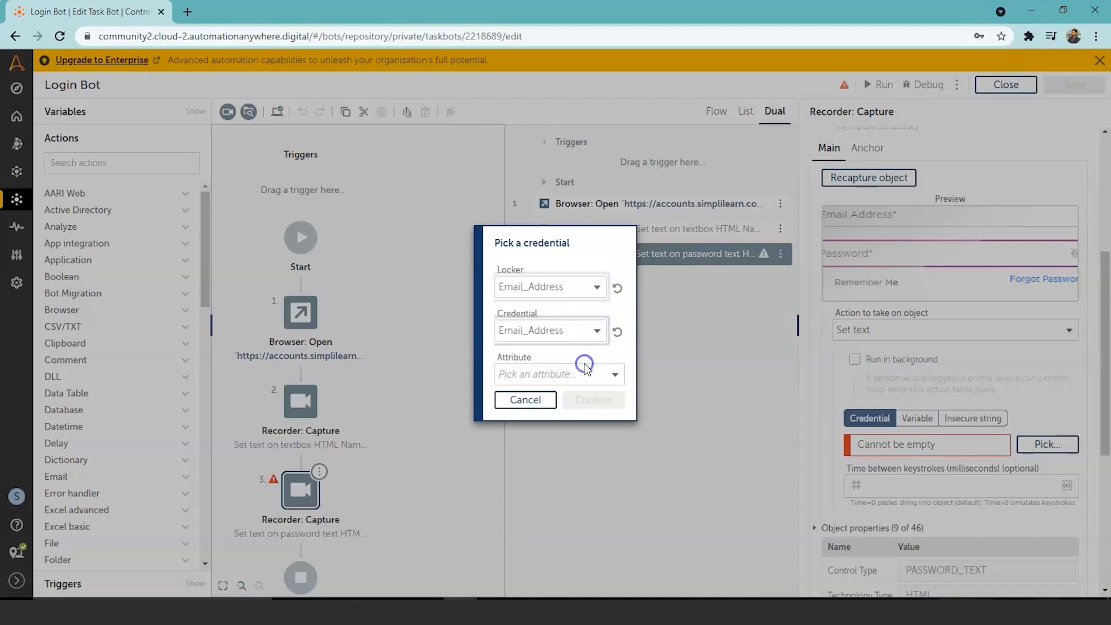
click(614, 374)
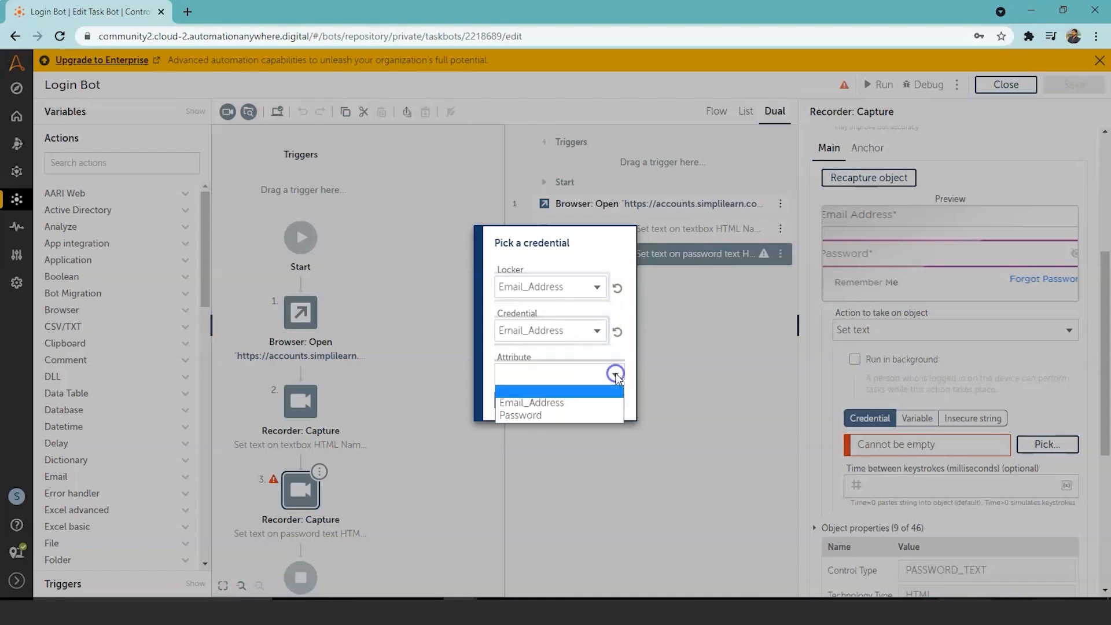
click(602, 416)
click(597, 402)
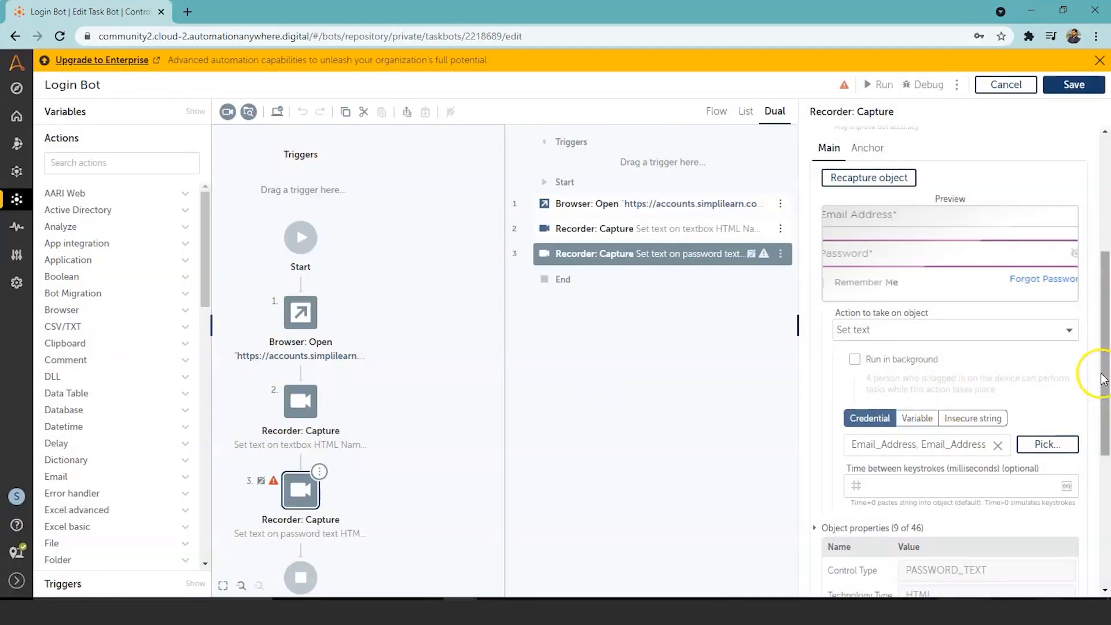
Step: Save the Login Bot with the password credential in place
drag(1105, 347, 1106, 408)
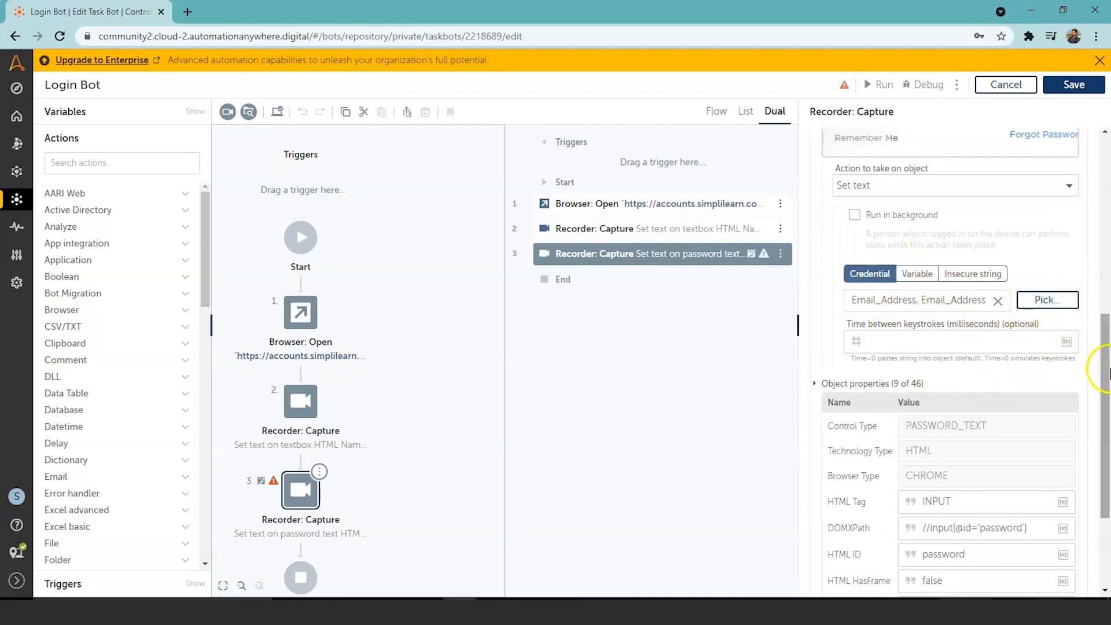
drag(1105, 385, 1106, 456)
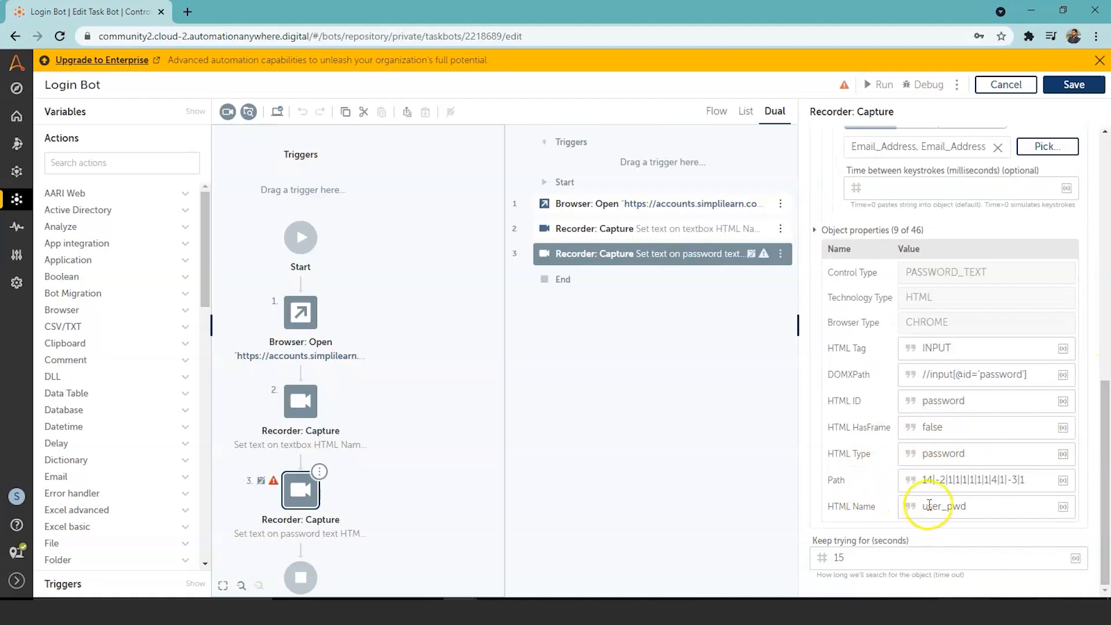
drag(1108, 444, 1097, 137)
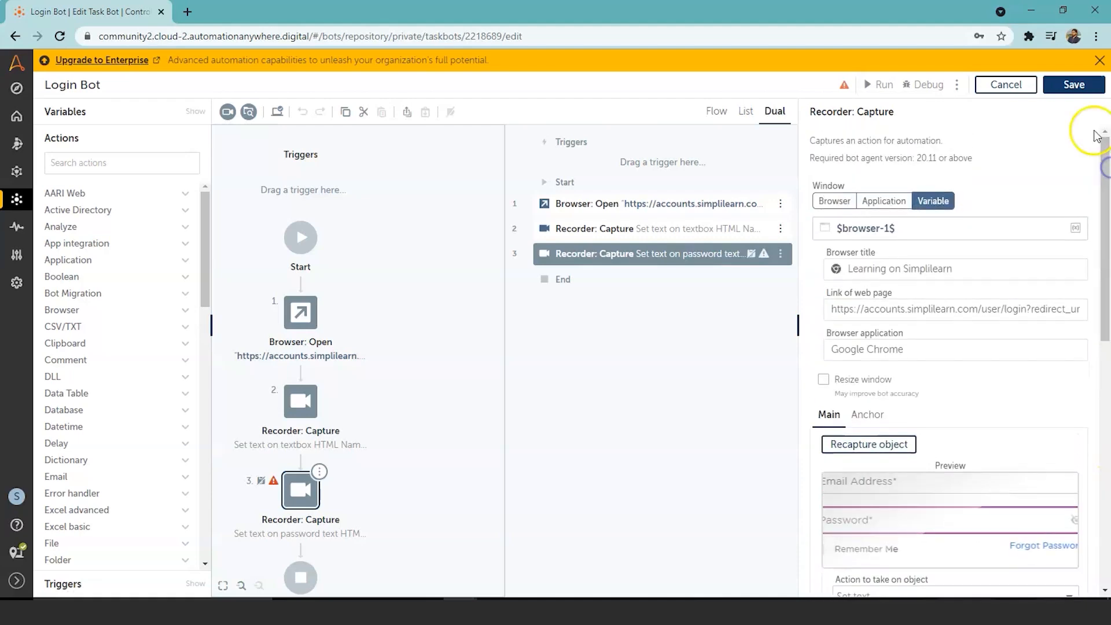
click(1074, 84)
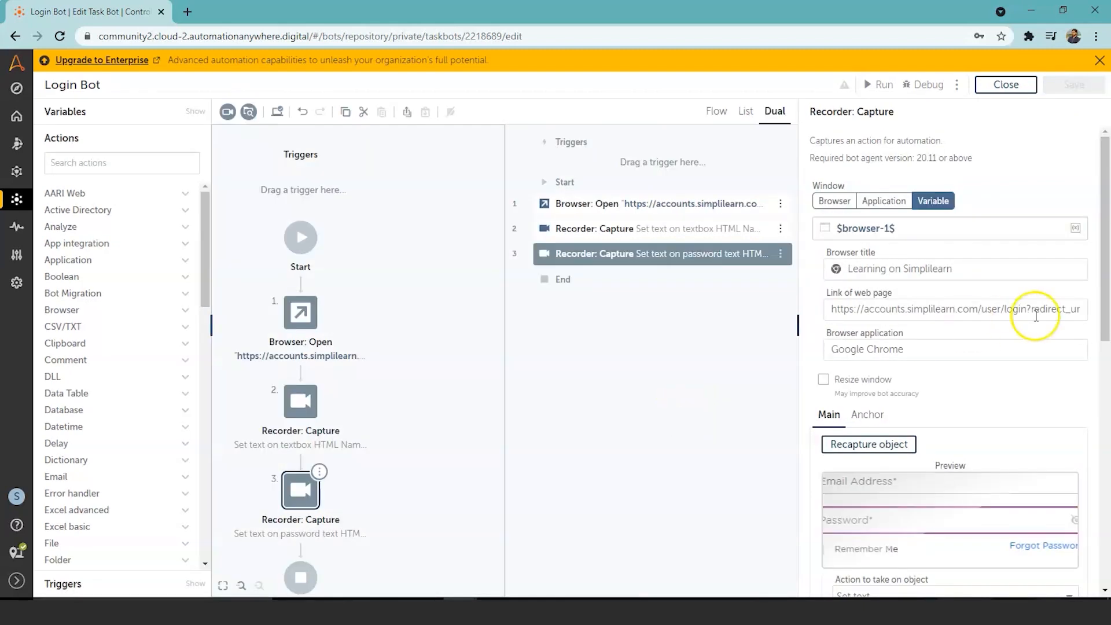
Step: Search actions for 'reco' and add a new Recorder Capture step
scroll(1105, 258, down, 1)
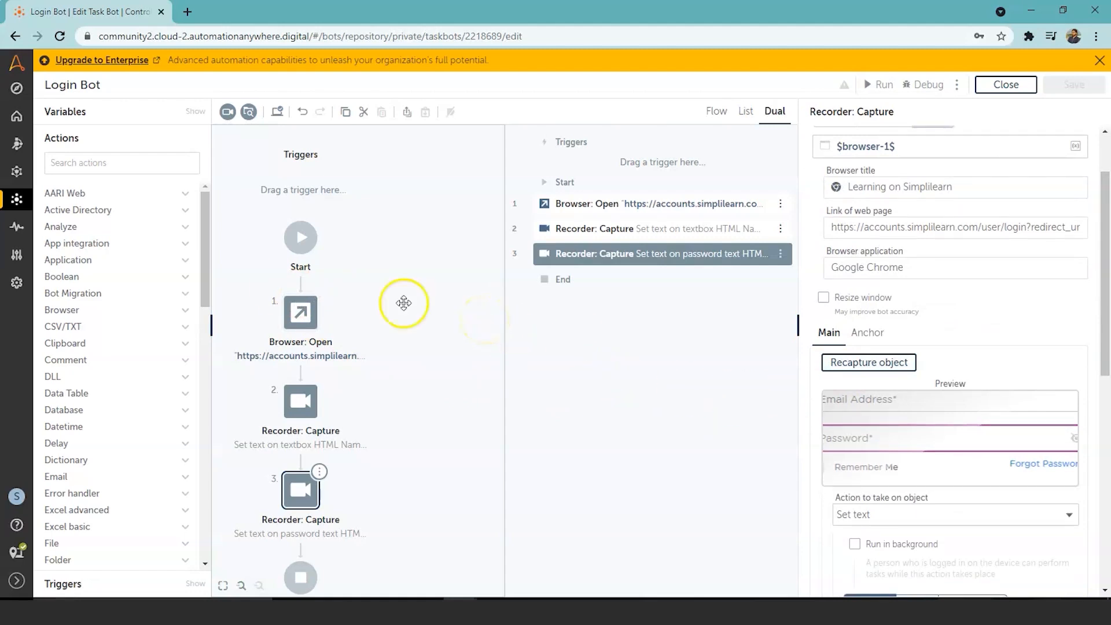
click(93, 159)
text(reco)
click(83, 214)
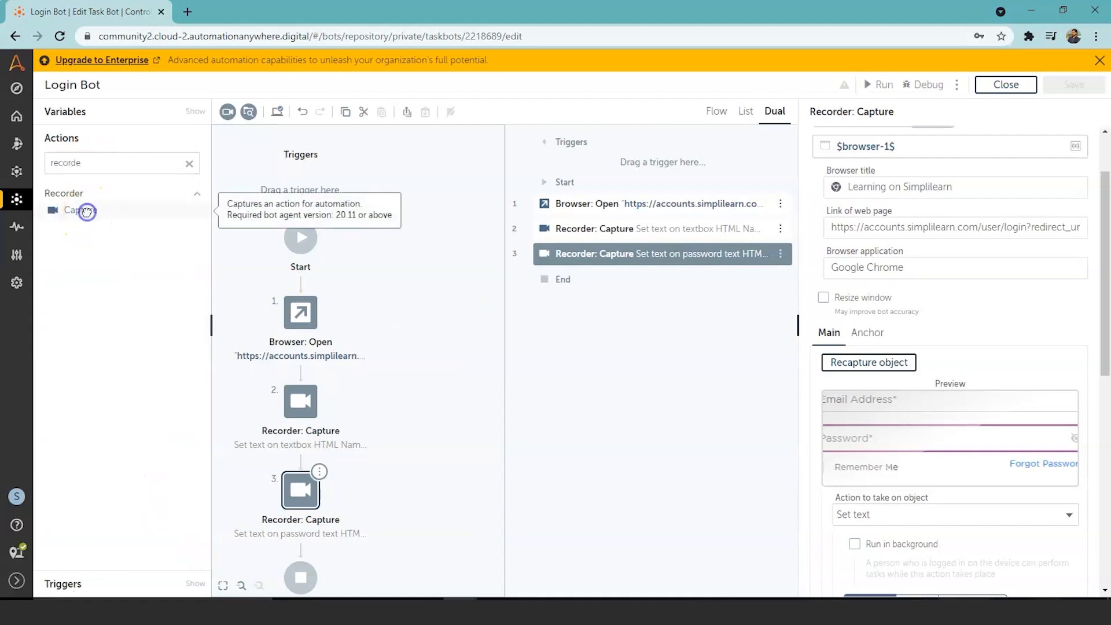
double_click(80, 210)
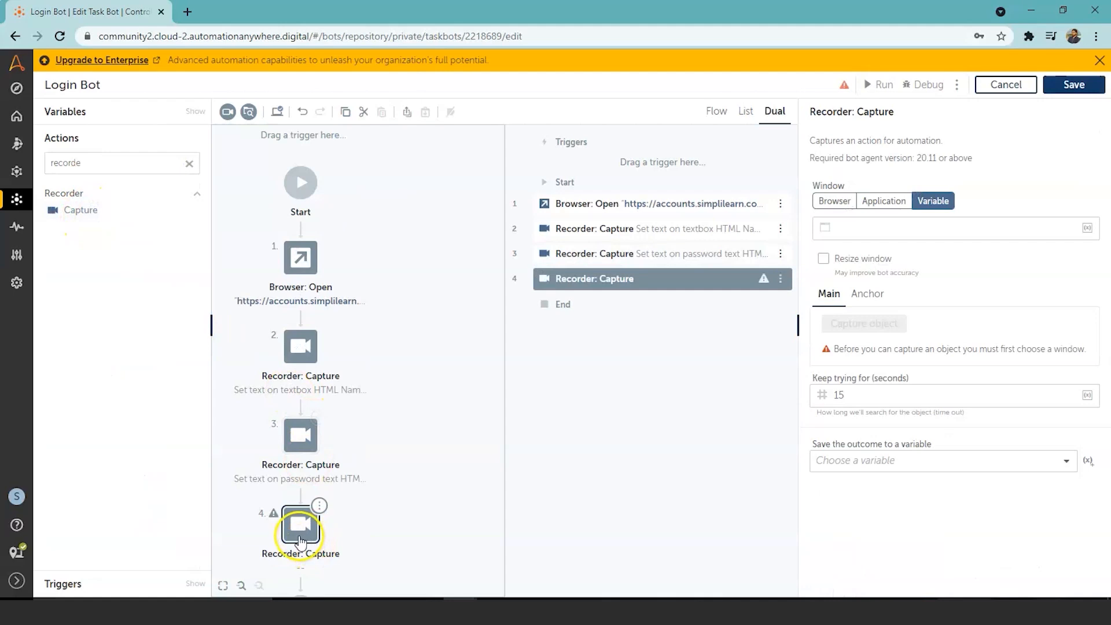
Step: Target the 'Learning on Simplilearn' browser tab and begin capturing an object
click(834, 201)
click(1072, 228)
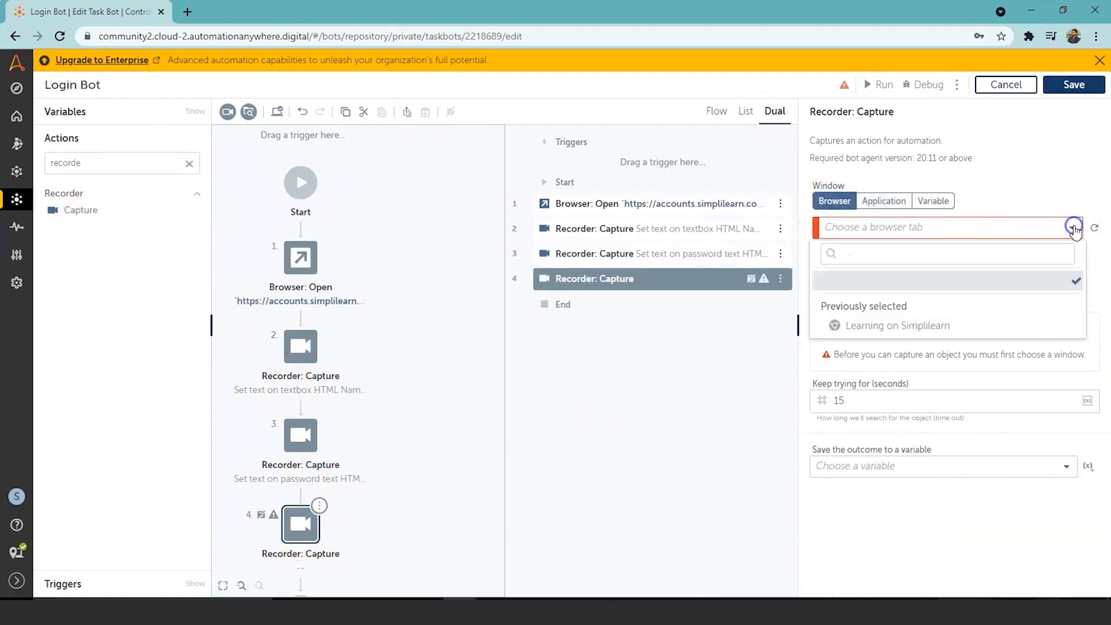
click(1006, 322)
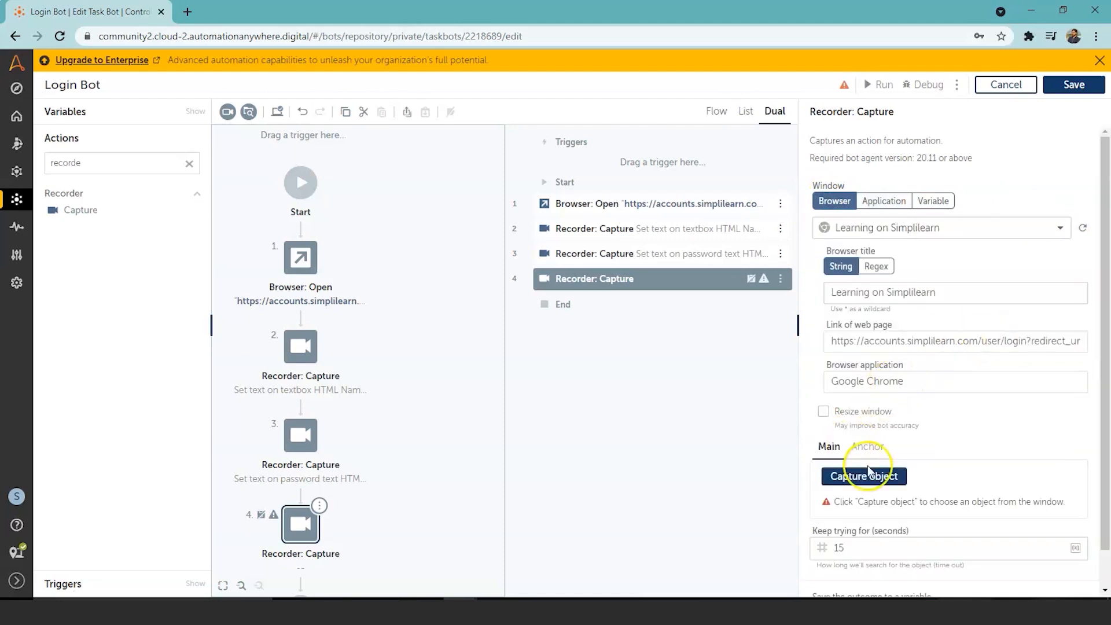
click(880, 482)
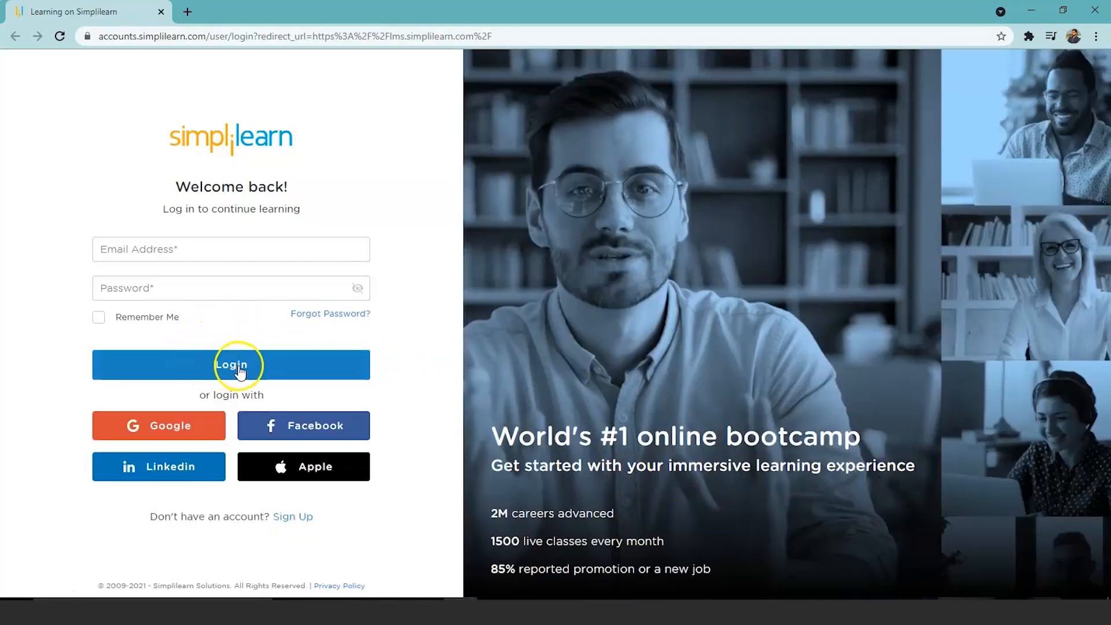
Step: Capture the Simplilearn Login button as step 4's object
click(273, 372)
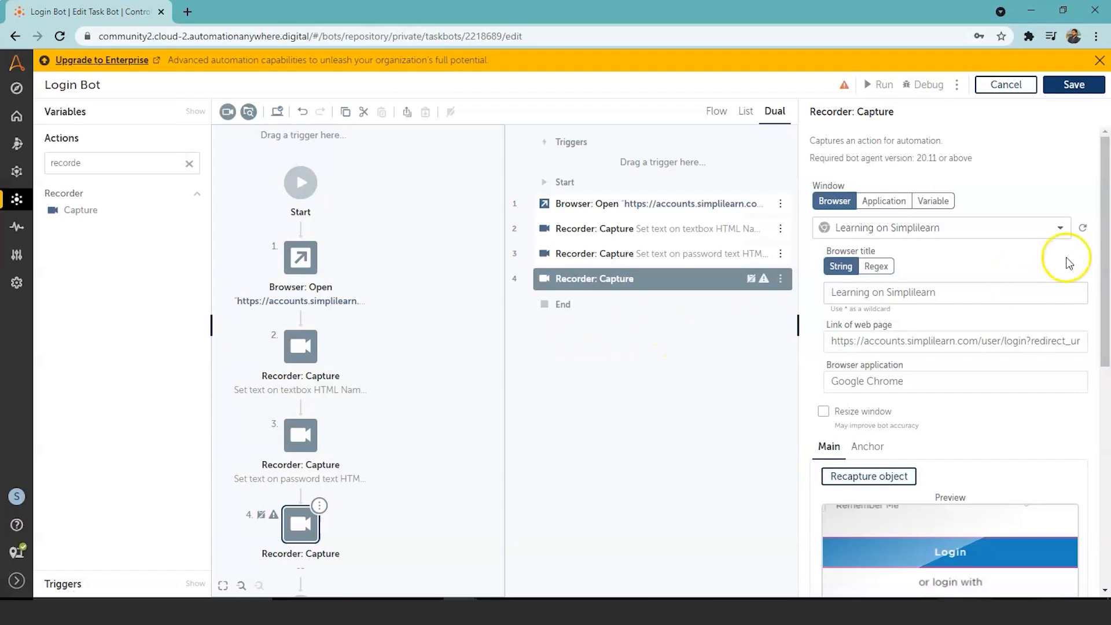
Step: Set the action on the captured Login button to Click
drag(1105, 257, 1106, 370)
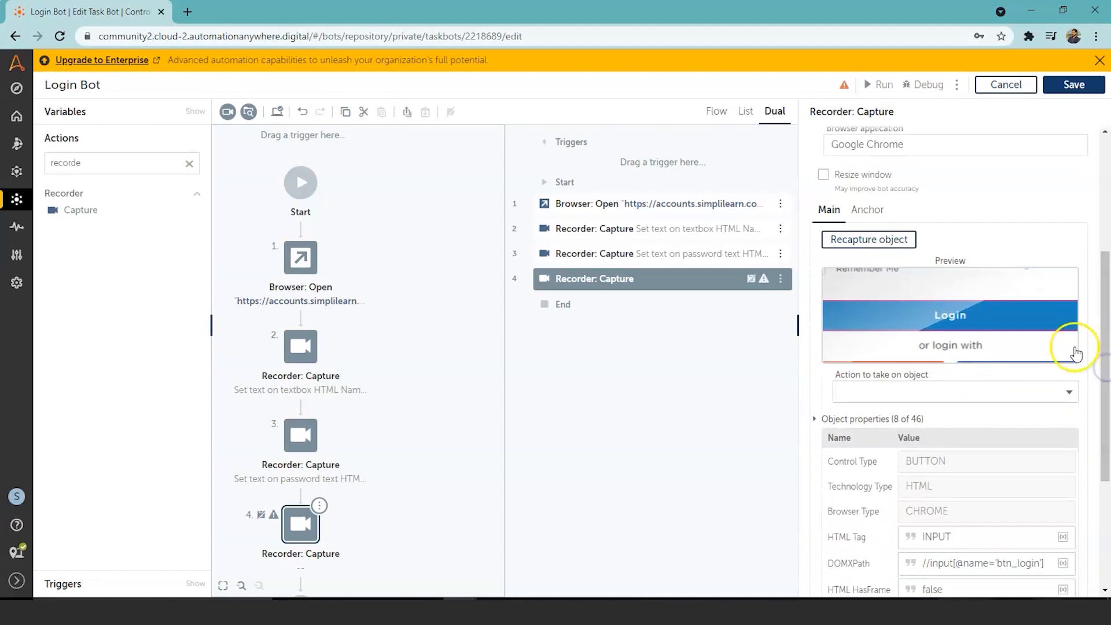
click(1069, 390)
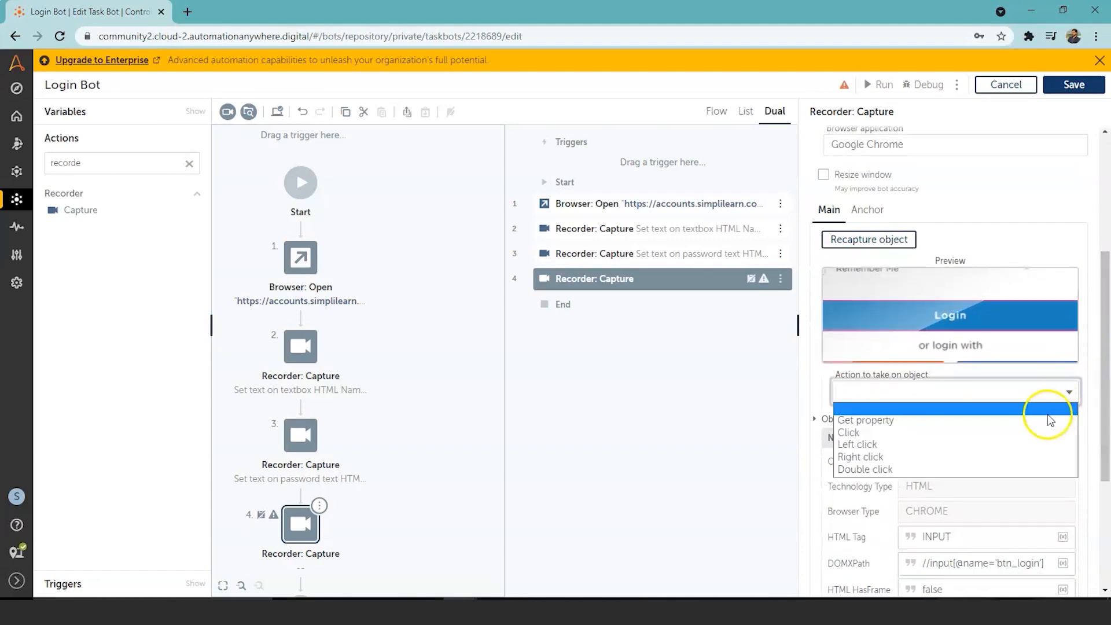
click(898, 433)
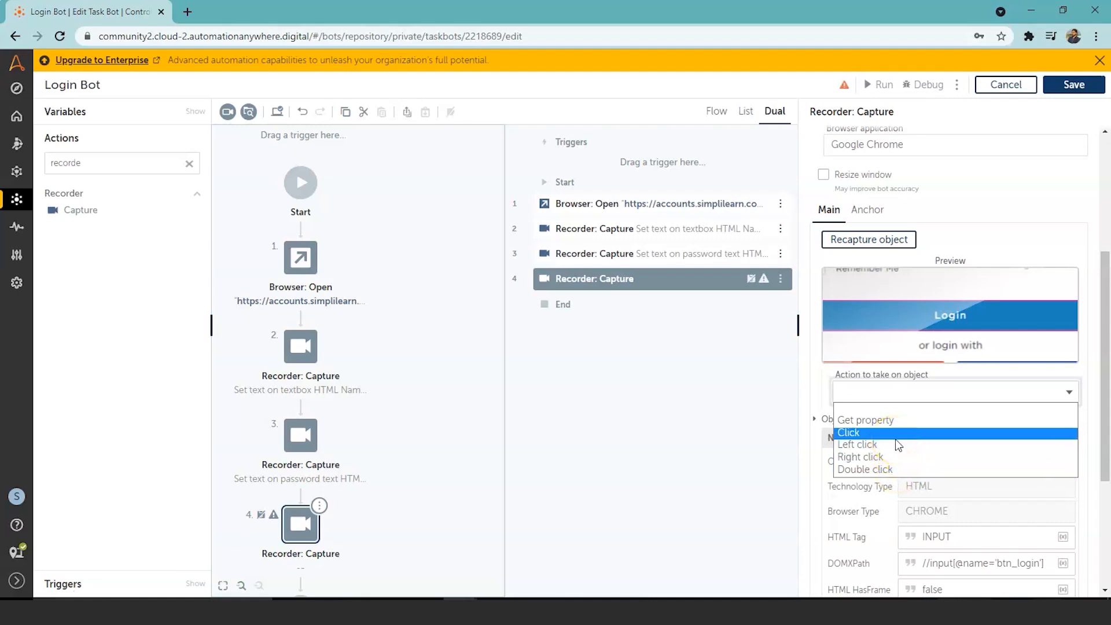
click(867, 433)
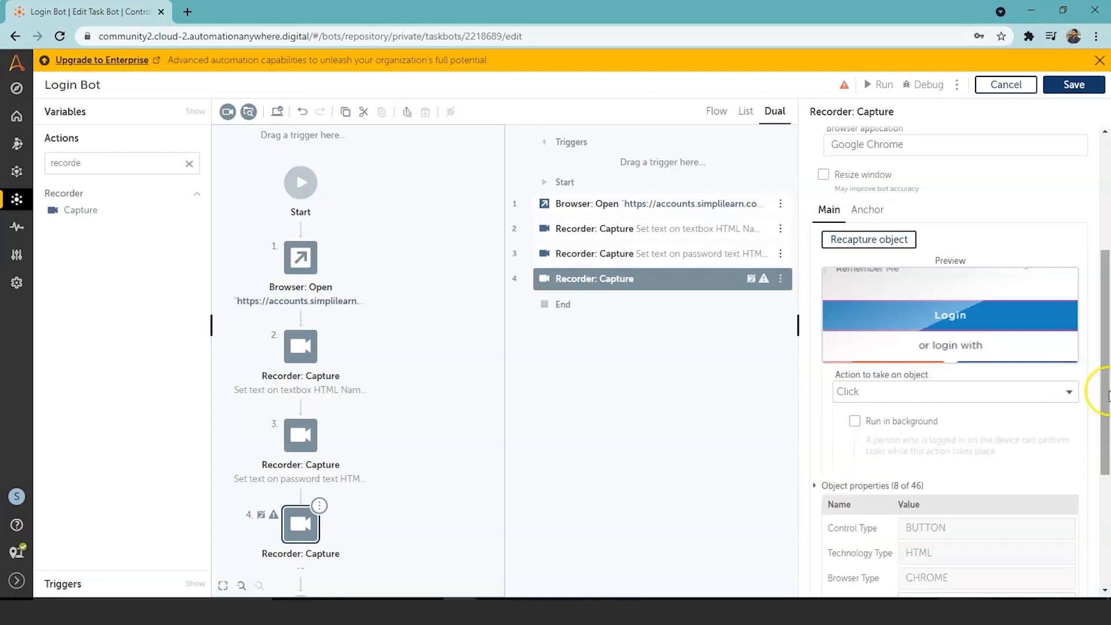
drag(1106, 396, 1107, 528)
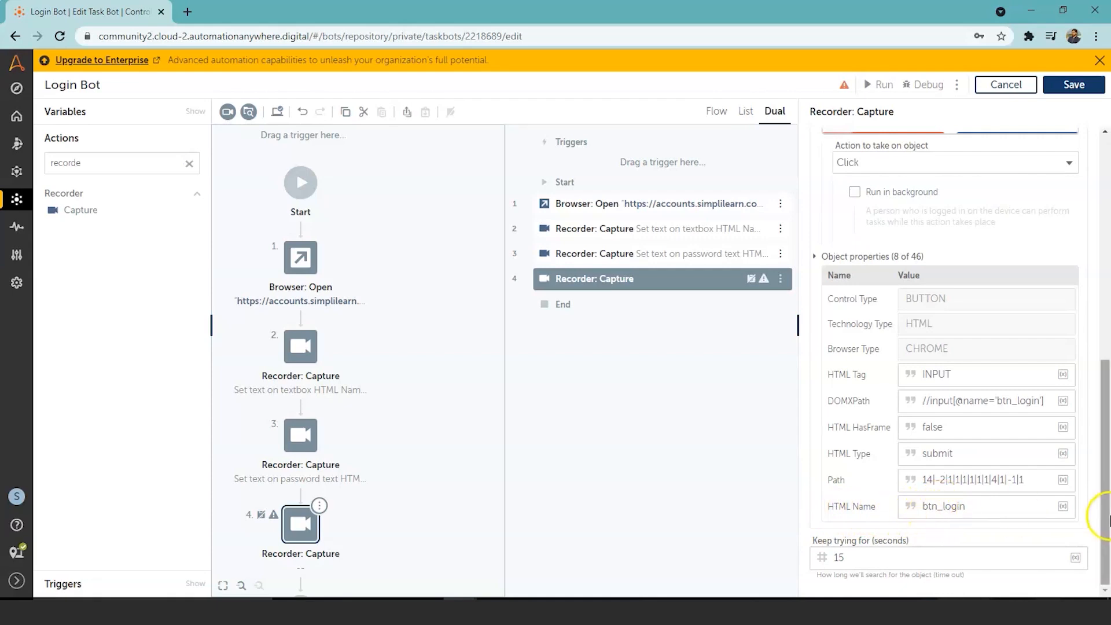
drag(1105, 517, 1101, 262)
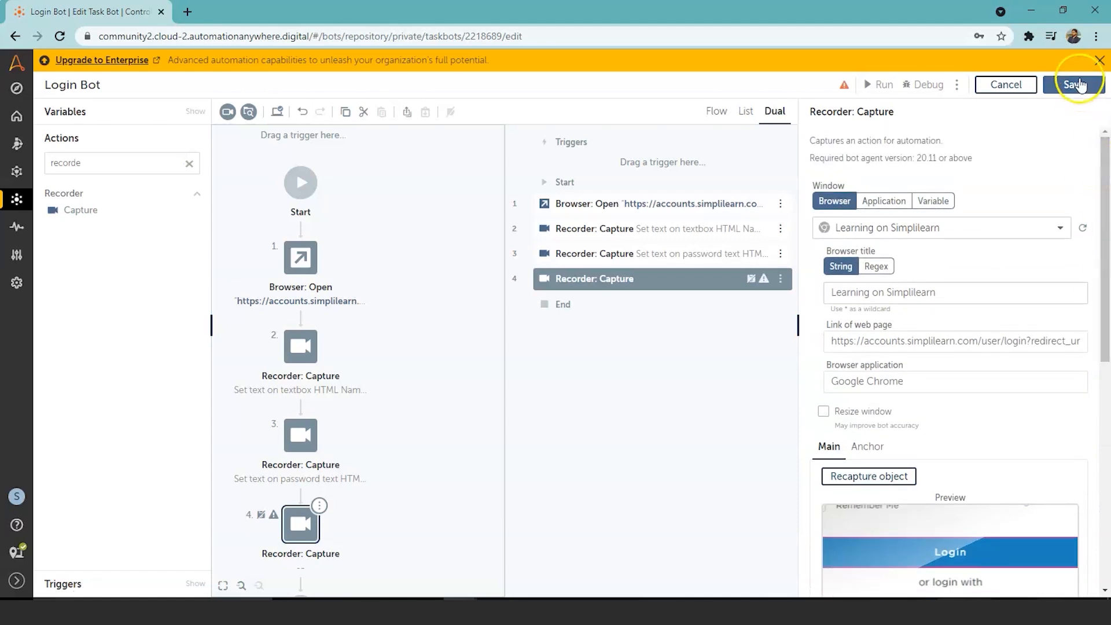
Step: Save the Login Bot and run it on this computer
click(1077, 84)
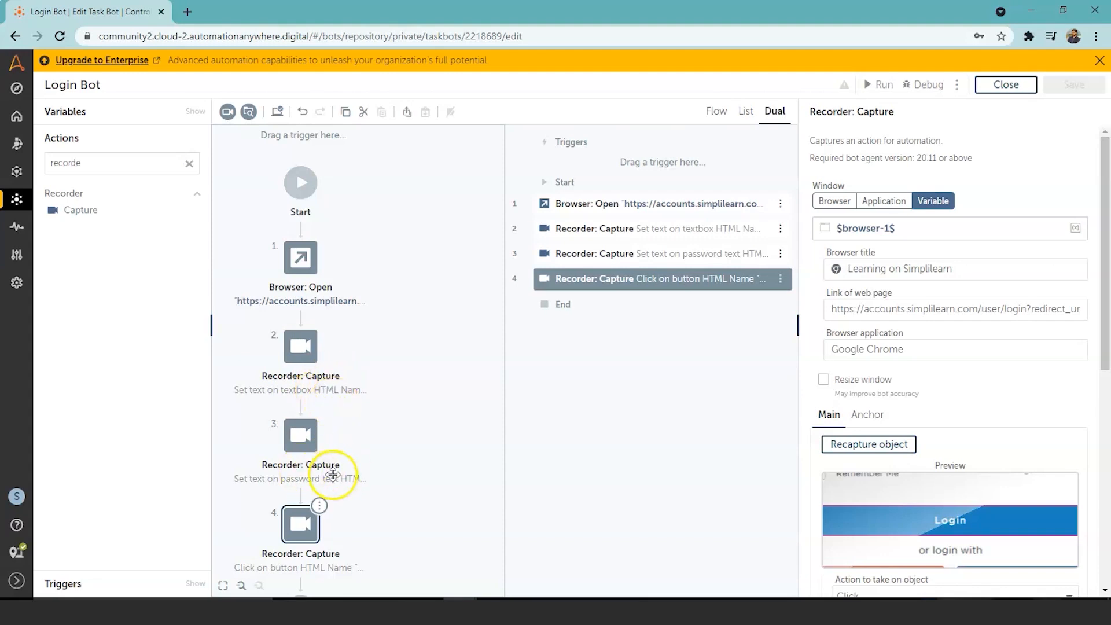
click(884, 85)
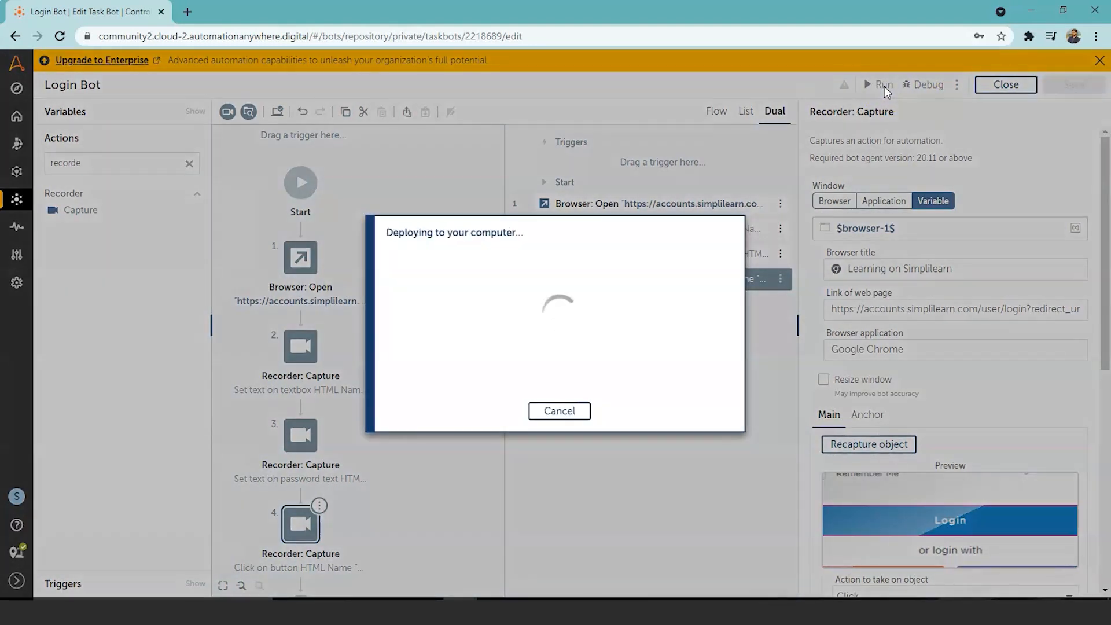